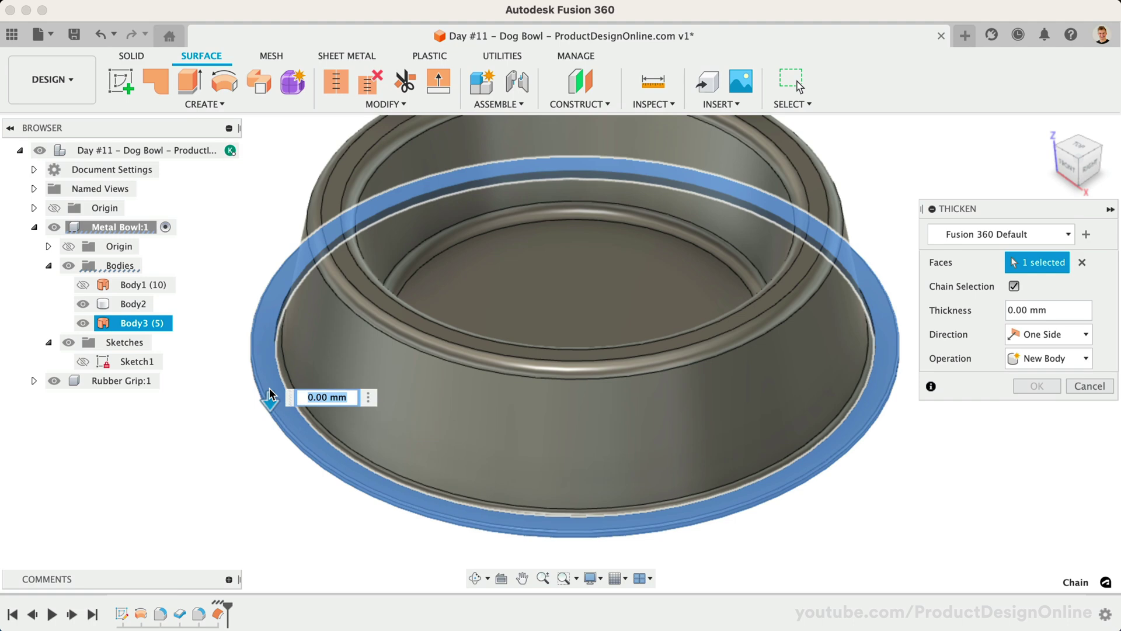
- Enter 1 as the offset distance, leaving an empty design with Metal Bowl:1 active
{"action": "type", "text": "1"}
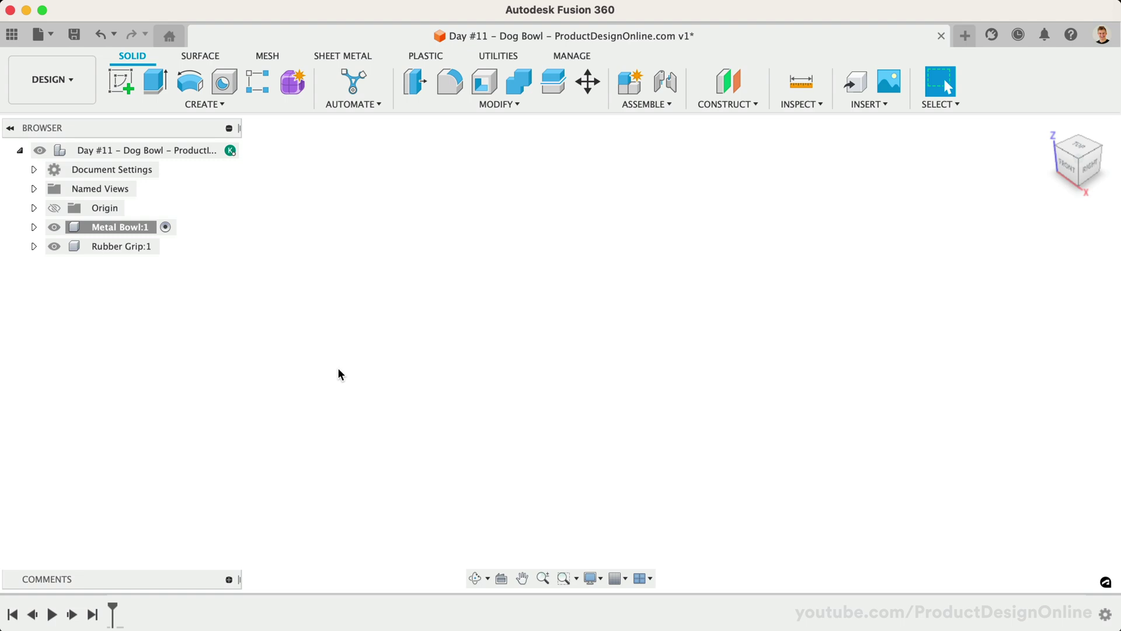
- Start a sketch on the front XZ plane and draw a 110 mm base line from the origin
{"action": "key", "text": "s"}
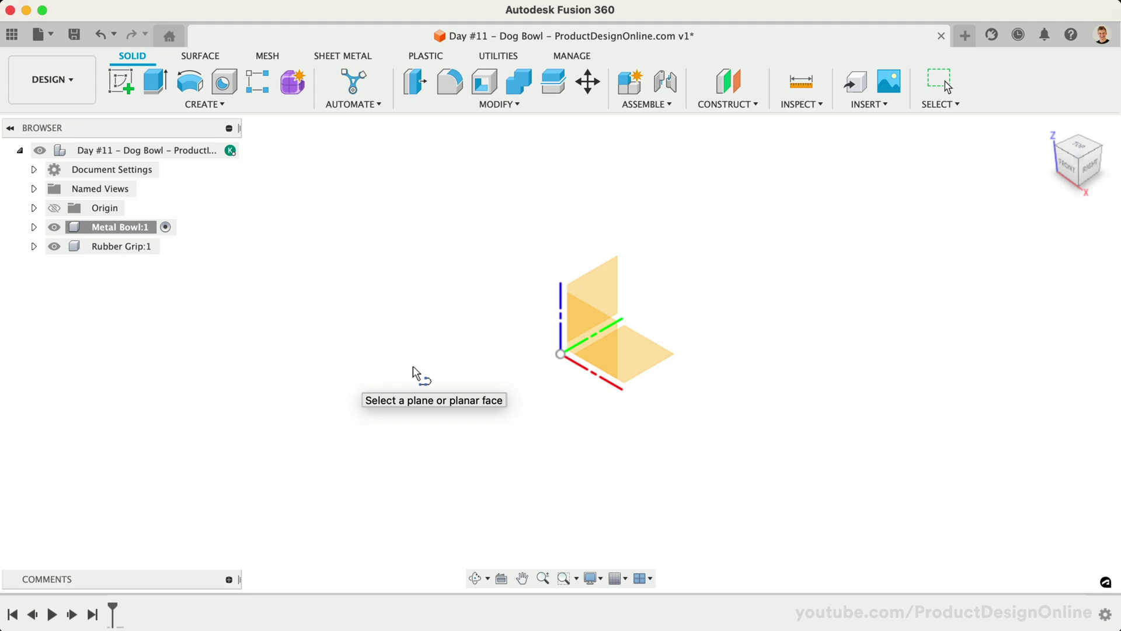
{"action": "left_click", "coordinate": [574, 349]}
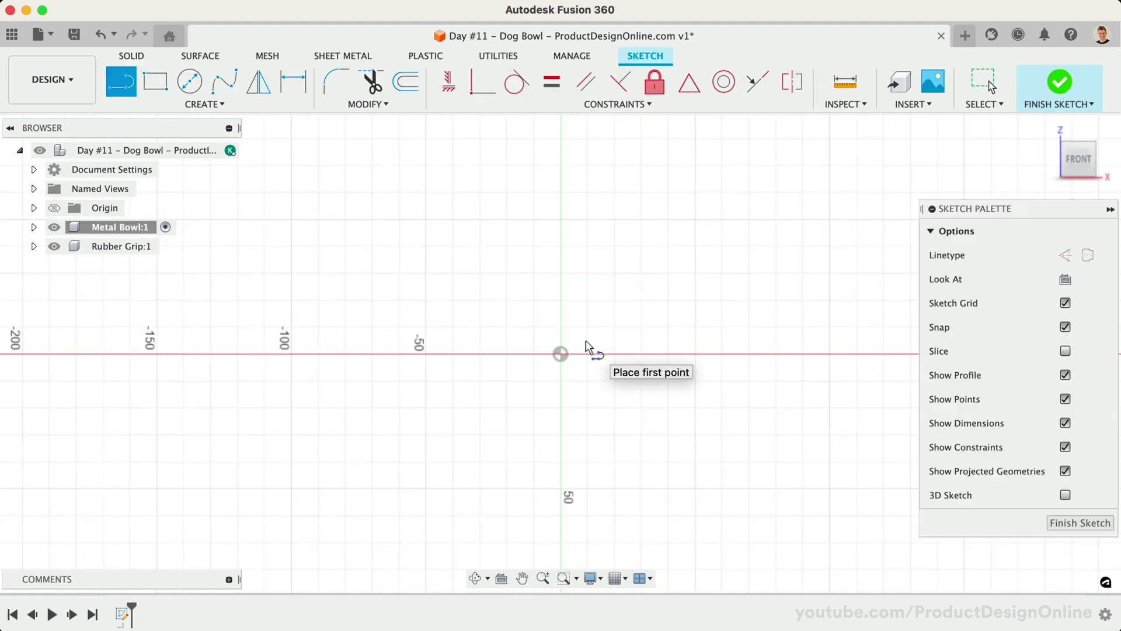
{"action": "left_click", "coordinate": [559, 358]}
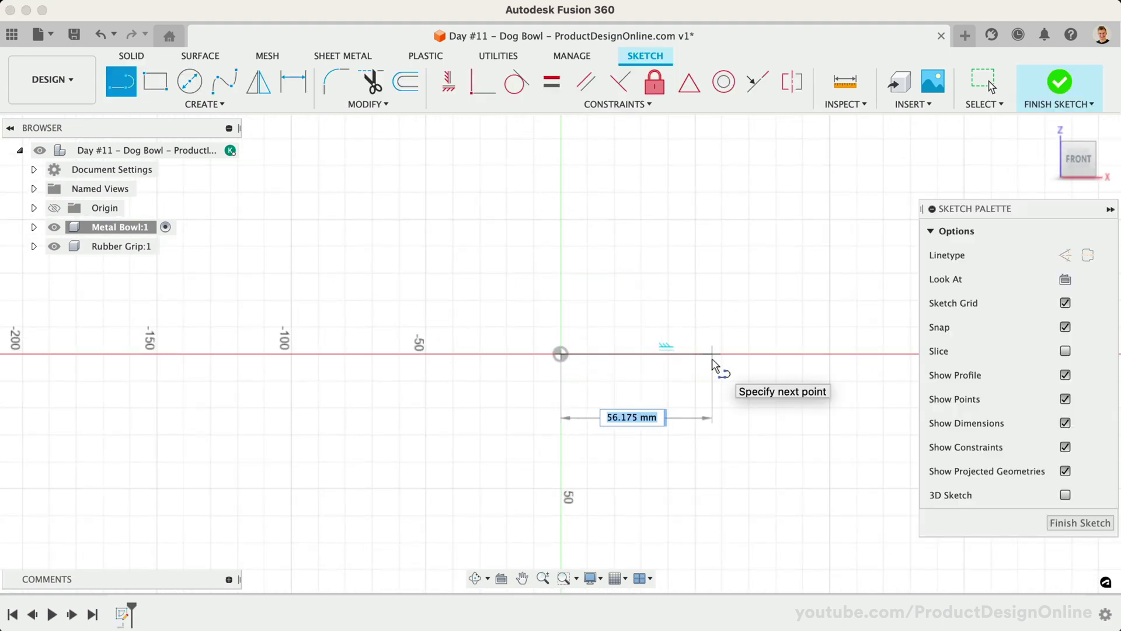
{"action": "type", "text": "110"}
{"action": "key", "text": "Tab"}
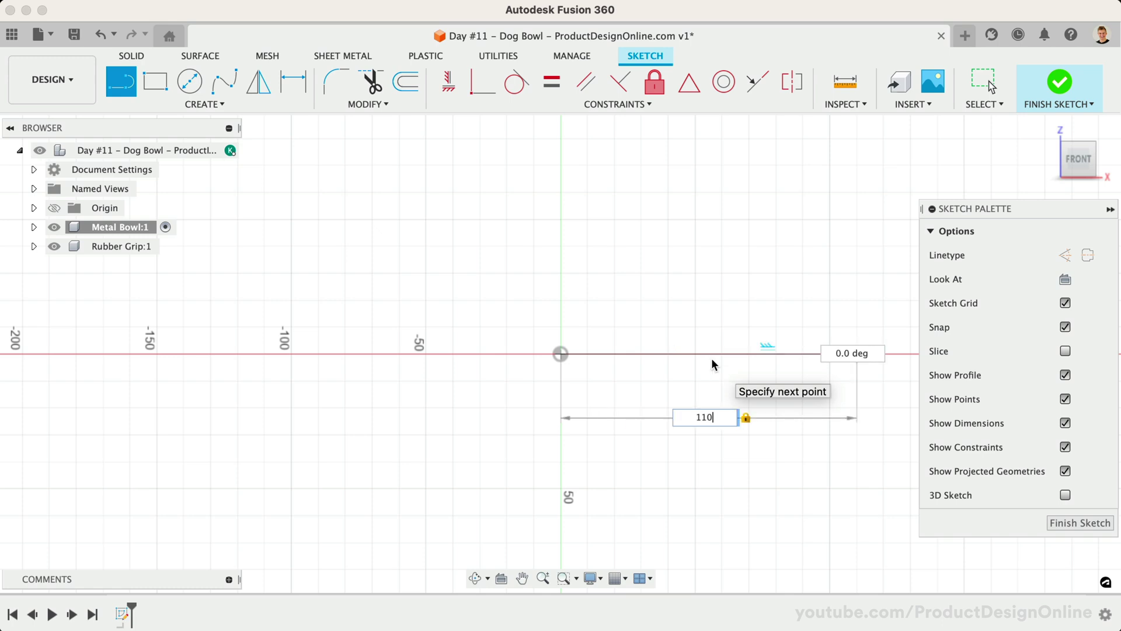
{"action": "key", "text": "Return"}
{"action": "scroll", "coordinate": [712, 365], "scroll_direction": "right", "scroll_amount": 5}
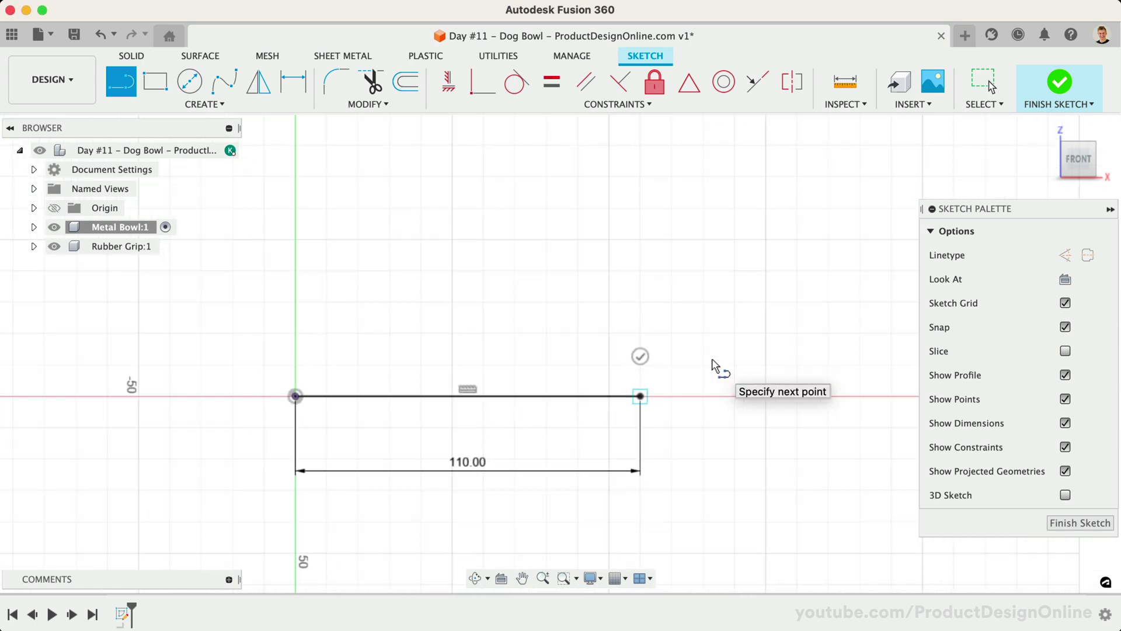
{"action": "scroll", "coordinate": [713, 365], "scroll_direction": "up", "scroll_amount": 2}
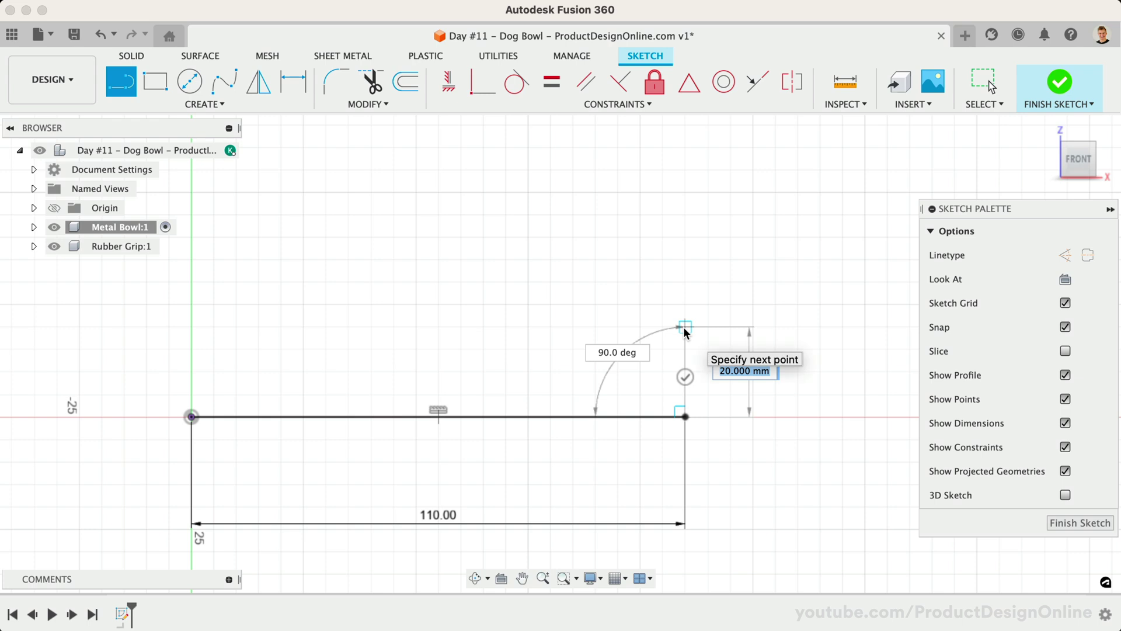
- Continue with a 2.5 mm vertical step and a 10 mm leftward segment
{"action": "type", "text": "2.5"}
{"action": "key", "text": "Tab"}
{"action": "key", "text": "Return"}
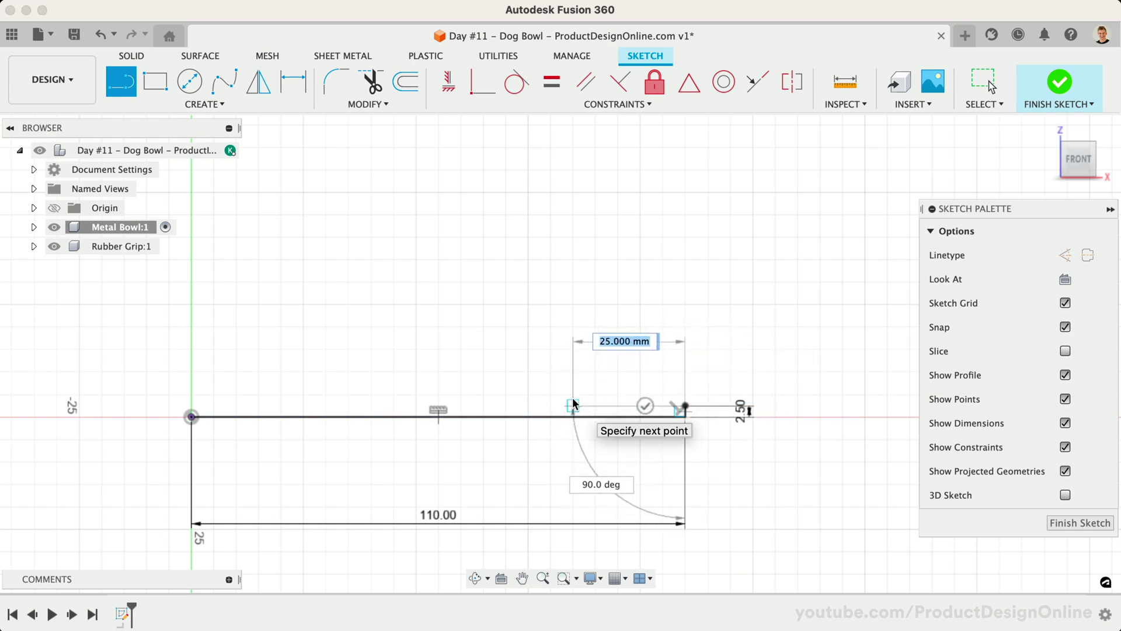
{"action": "type", "text": "10"}
{"action": "key", "text": "Tab"}
{"action": "key", "text": "Return"}
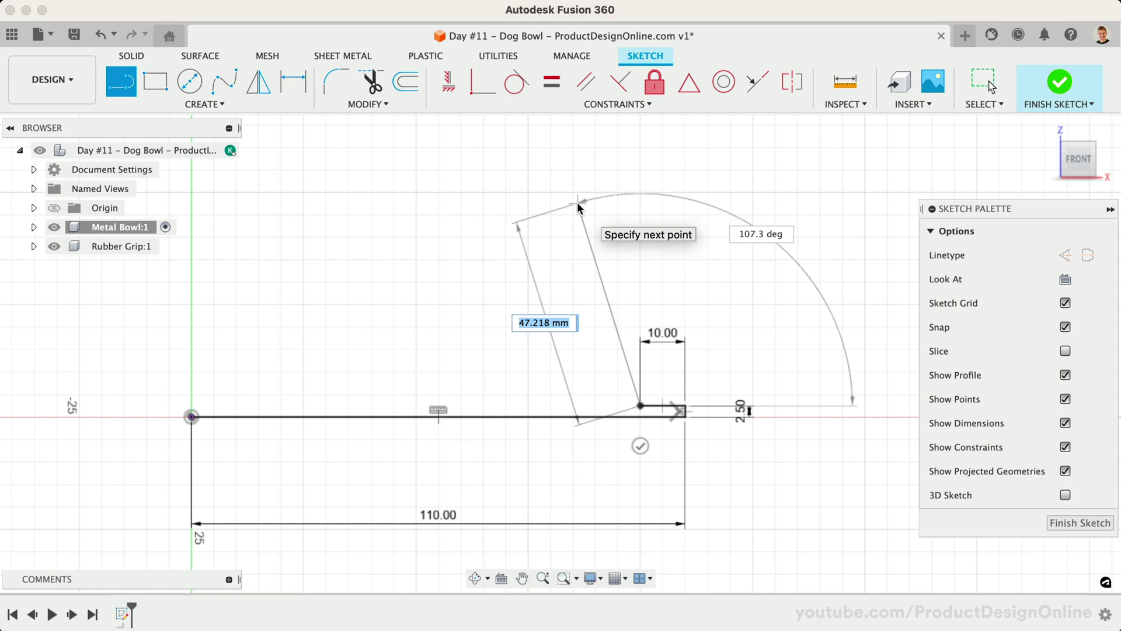
- Draw the 55 mm wall at 100° and 15 mm rim, ending the return line near the base
{"action": "type", "text": "55"}
{"action": "key", "text": "Tab"}
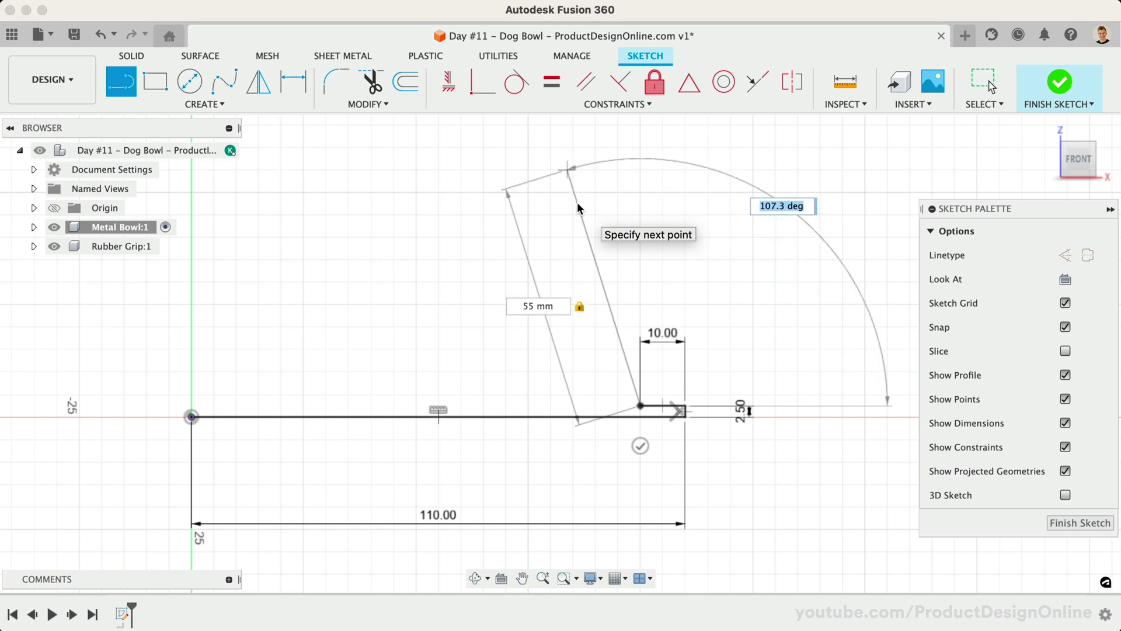
{"action": "type", "text": "100"}
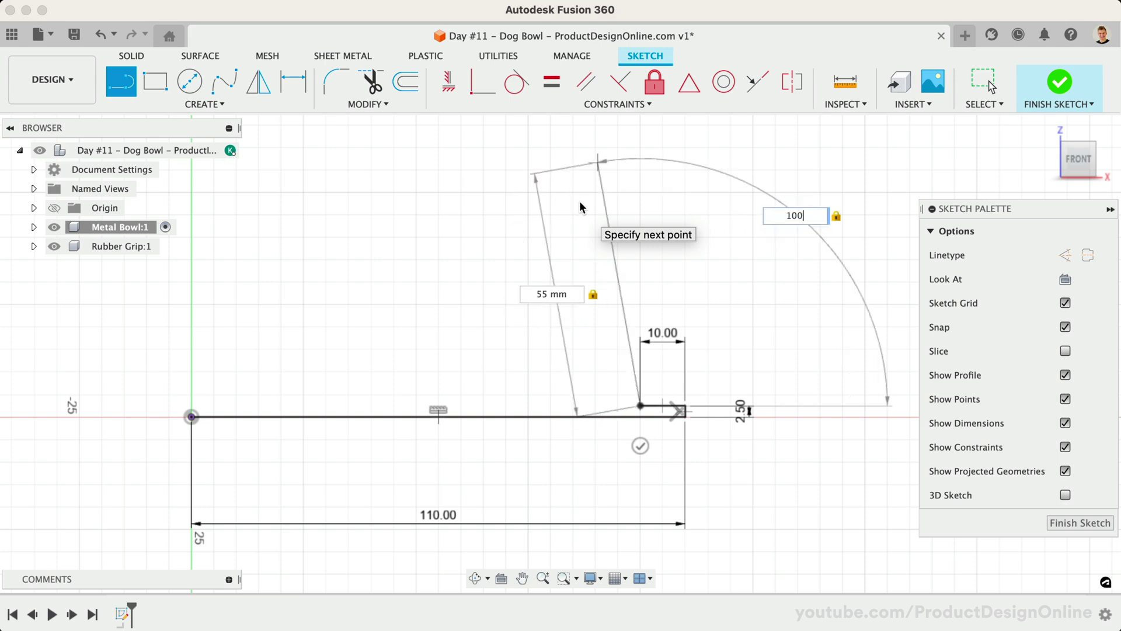
{"action": "key", "text": "Tab"}
{"action": "key", "text": "Return"}
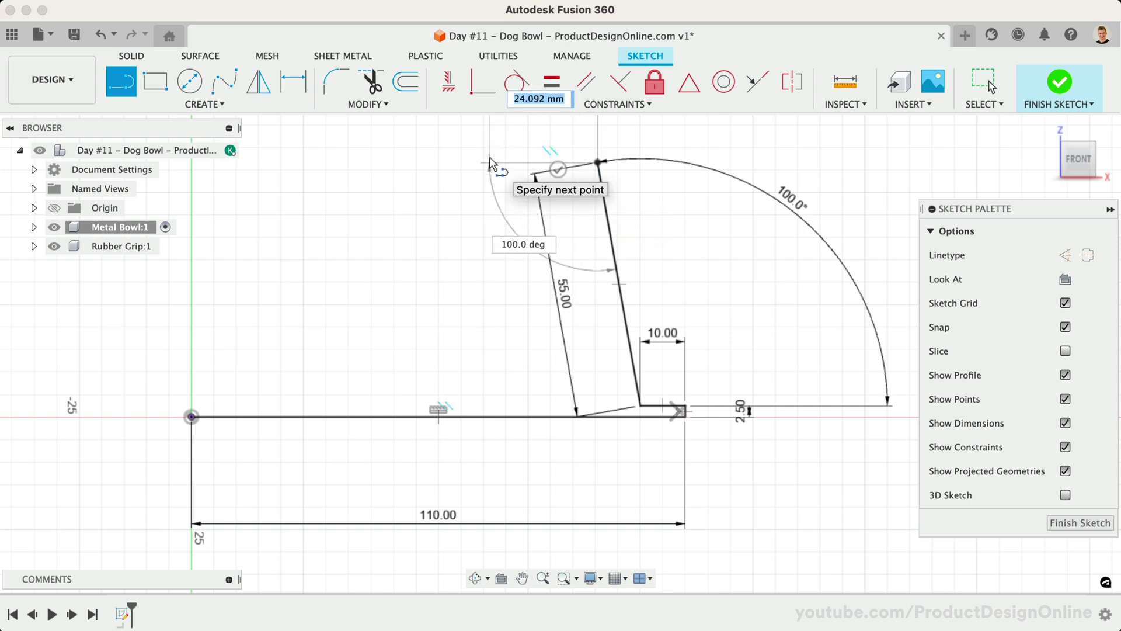
{"action": "type", "text": "15"}
{"action": "key", "text": "Return"}
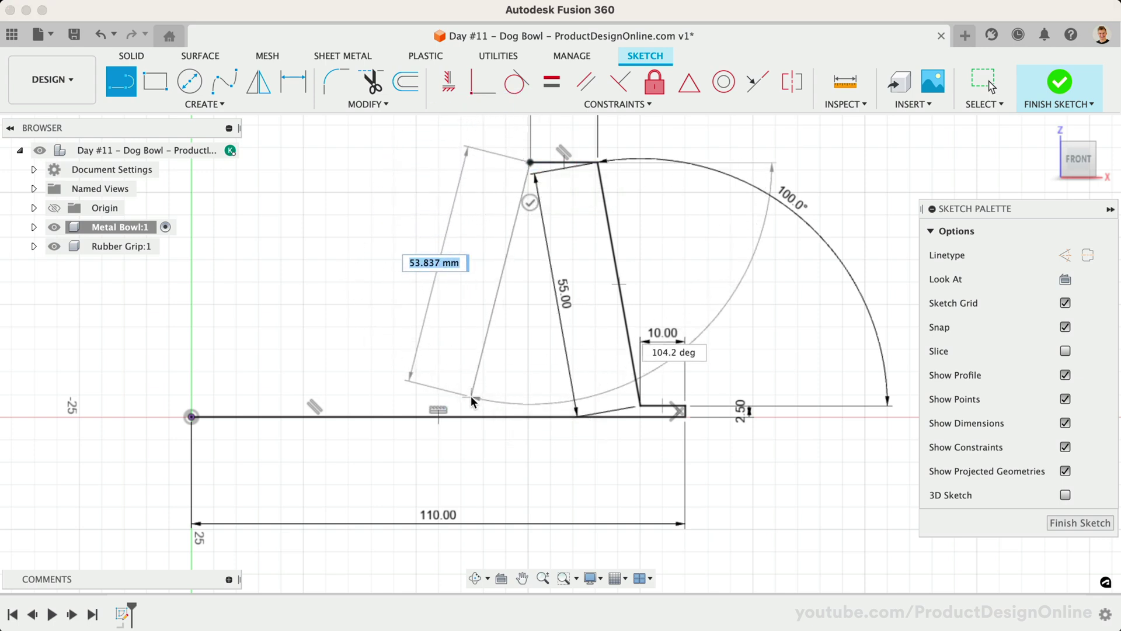
{"action": "left_click", "coordinate": [471, 398]}
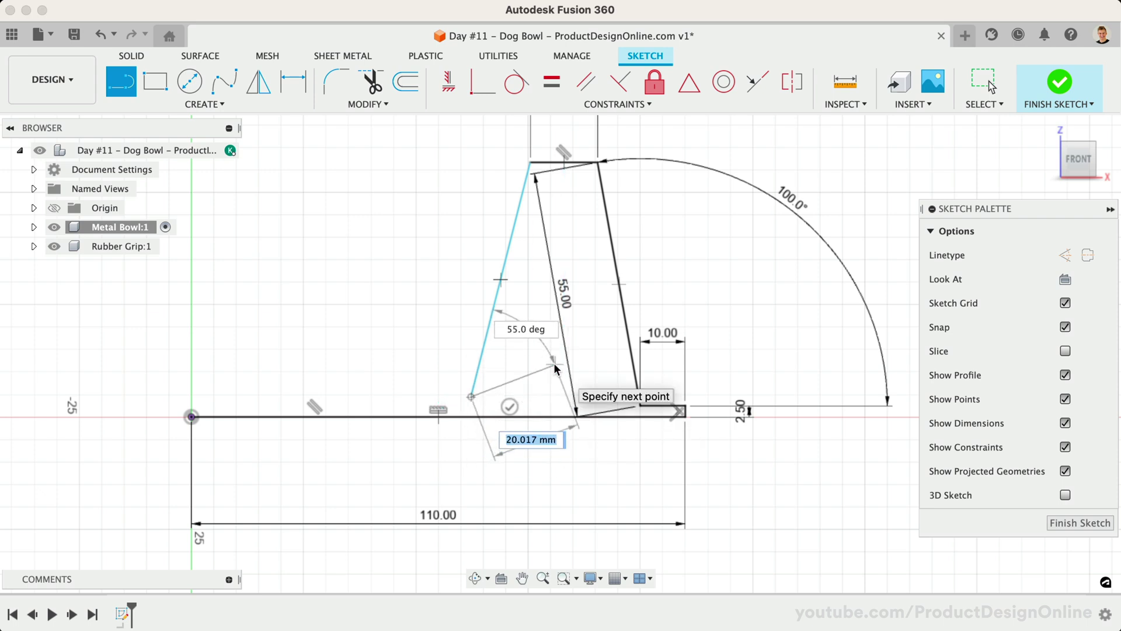
- Draw a horizontal line just above the base from the vertical axis to the inner slanted wall
{"action": "key", "text": "Escape"}
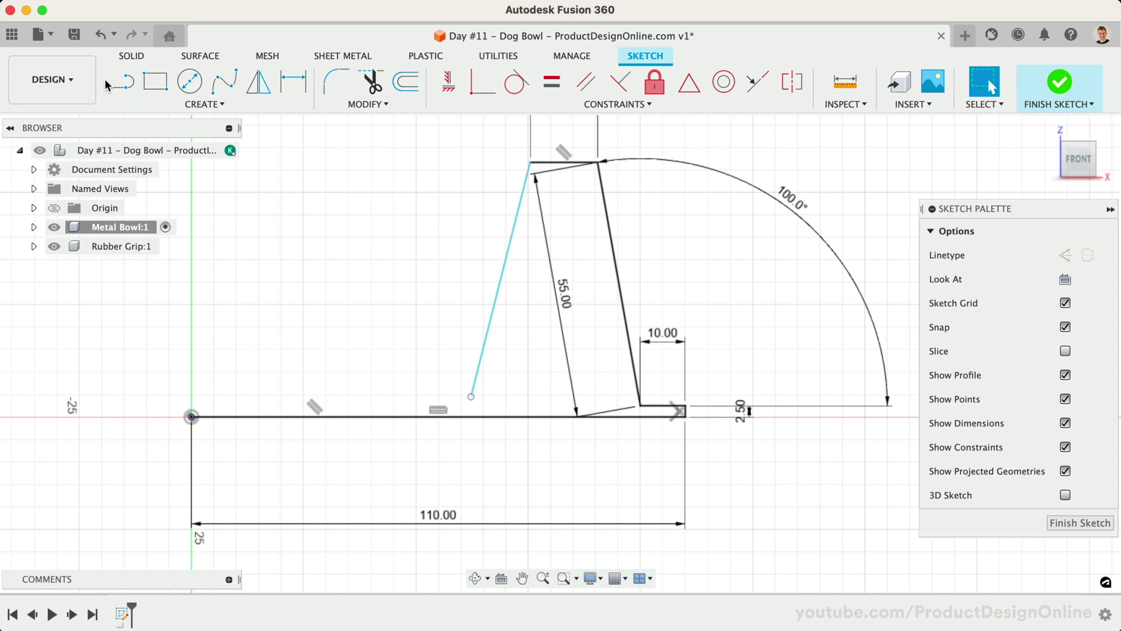
{"action": "left_click", "coordinate": [121, 82]}
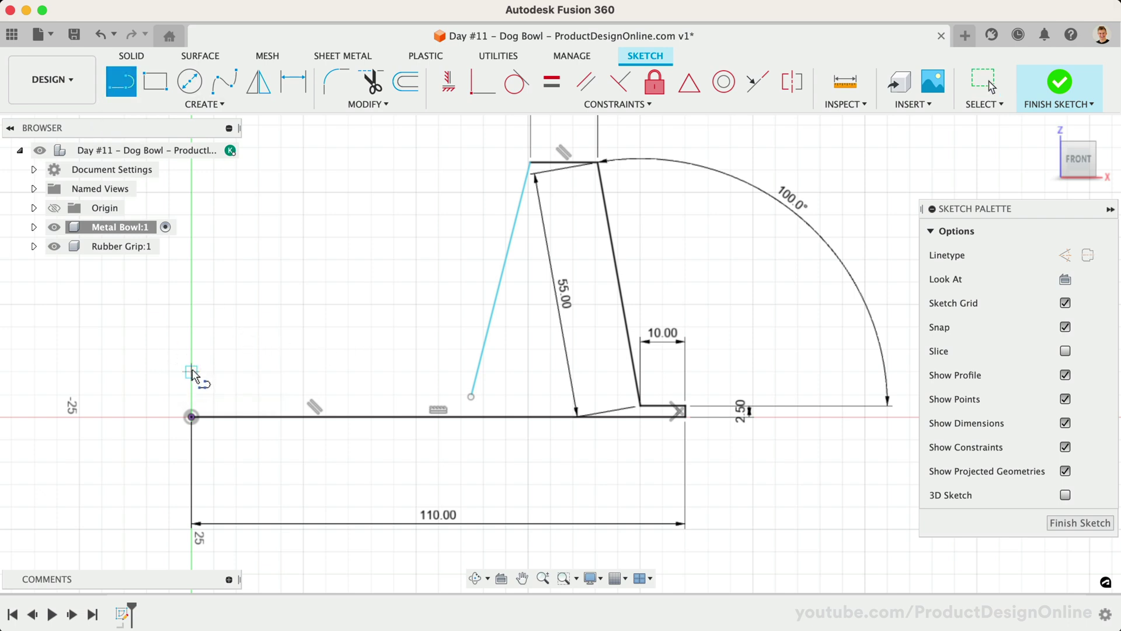
{"action": "left_click", "coordinate": [192, 373]}
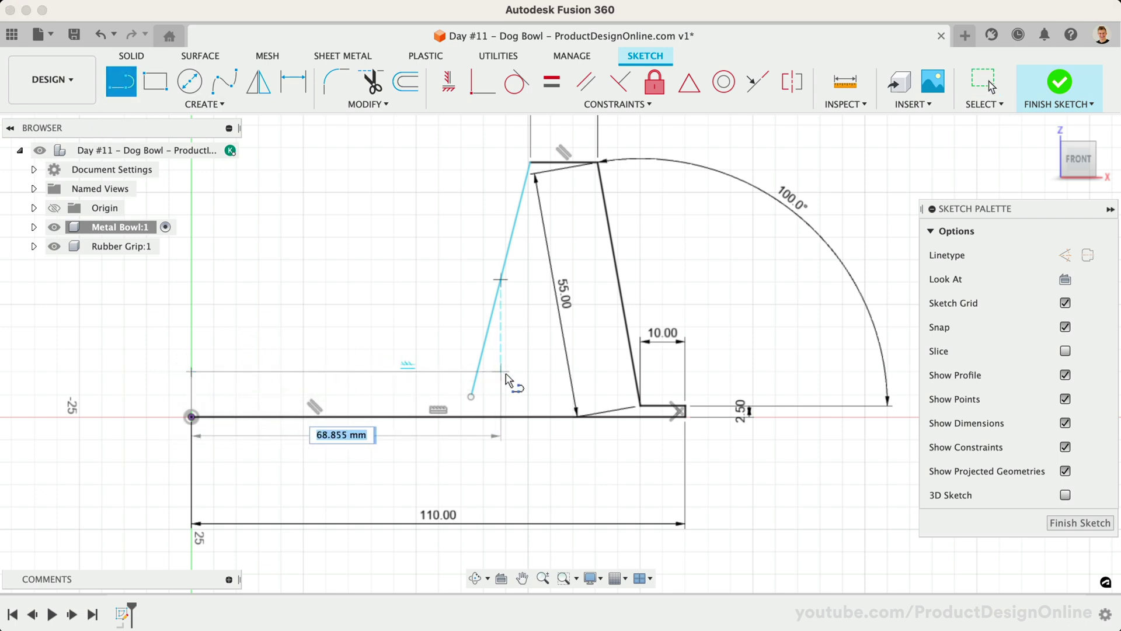
{"action": "left_click", "coordinate": [501, 372]}
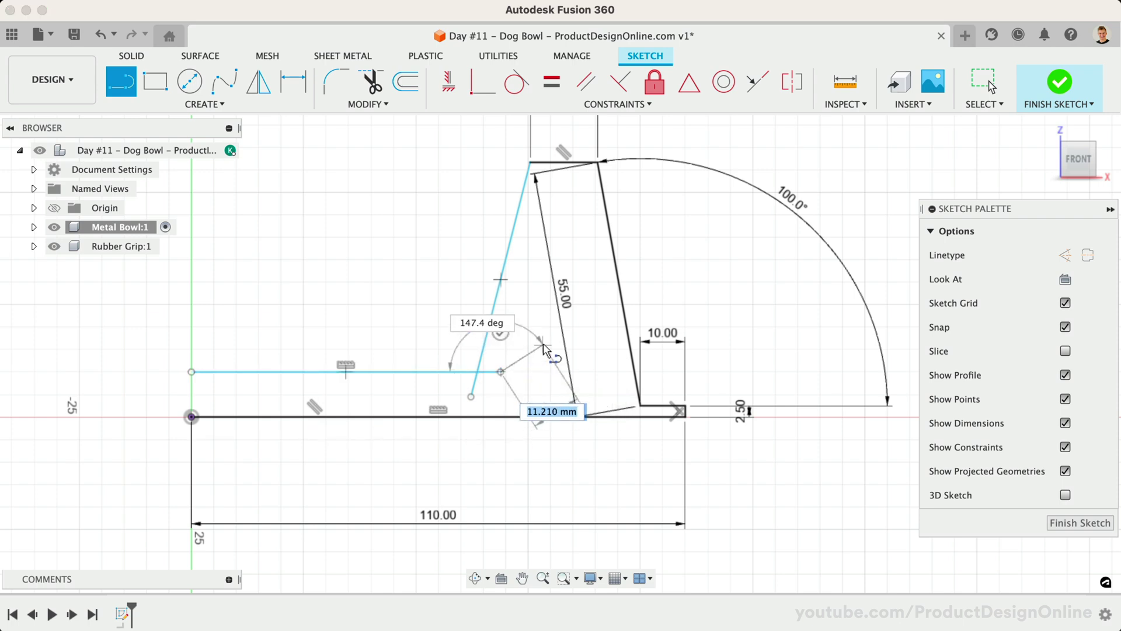
{"action": "key", "text": "Escape"}
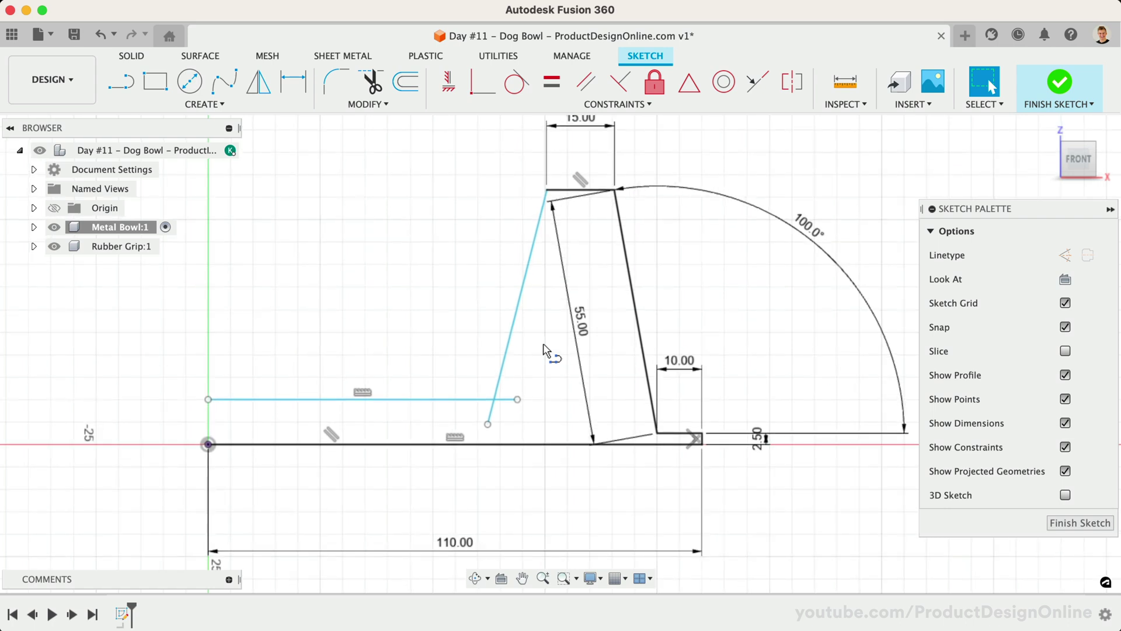
- Dimension the new horizontal line 10 mm above the base line
{"action": "left_click", "coordinate": [288, 91]}
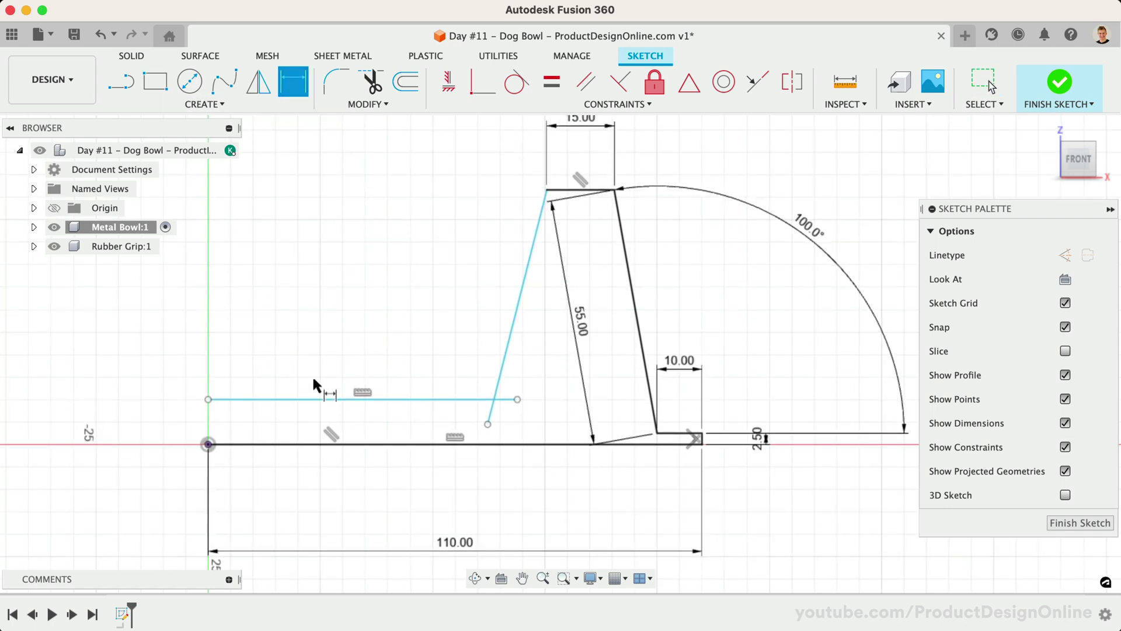
{"action": "left_click", "coordinate": [303, 400]}
{"action": "left_click", "coordinate": [299, 443]}
{"action": "left_click", "coordinate": [166, 417]}
{"action": "key", "text": "Return"}
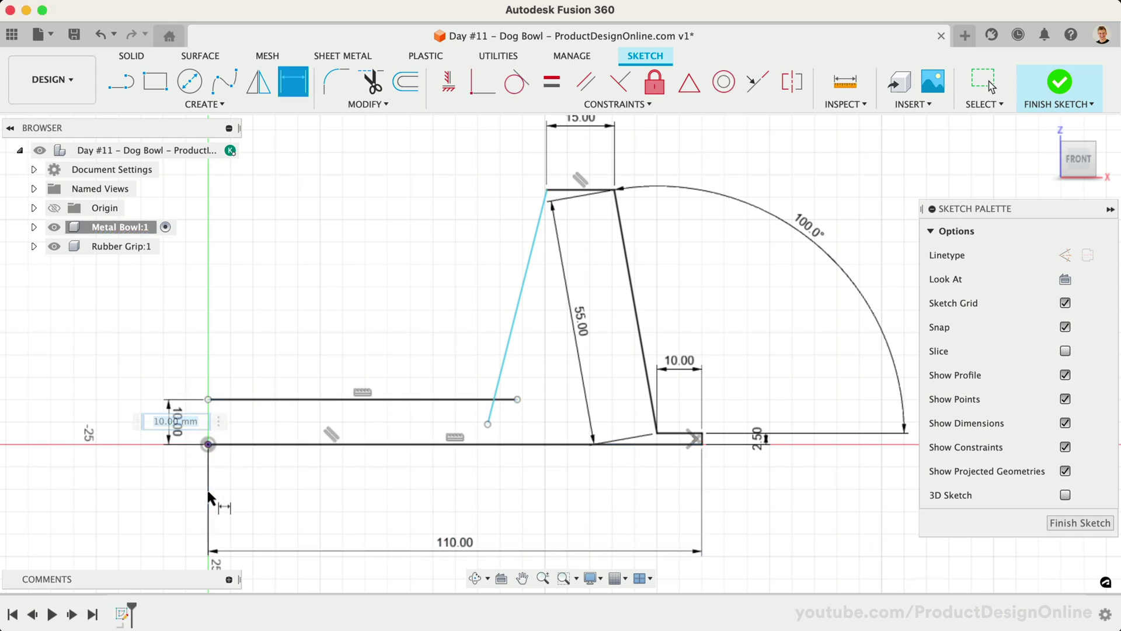
- Set the angle between the inner slanted wall and the horizontal line to 100°
{"action": "left_click", "coordinate": [506, 337]}
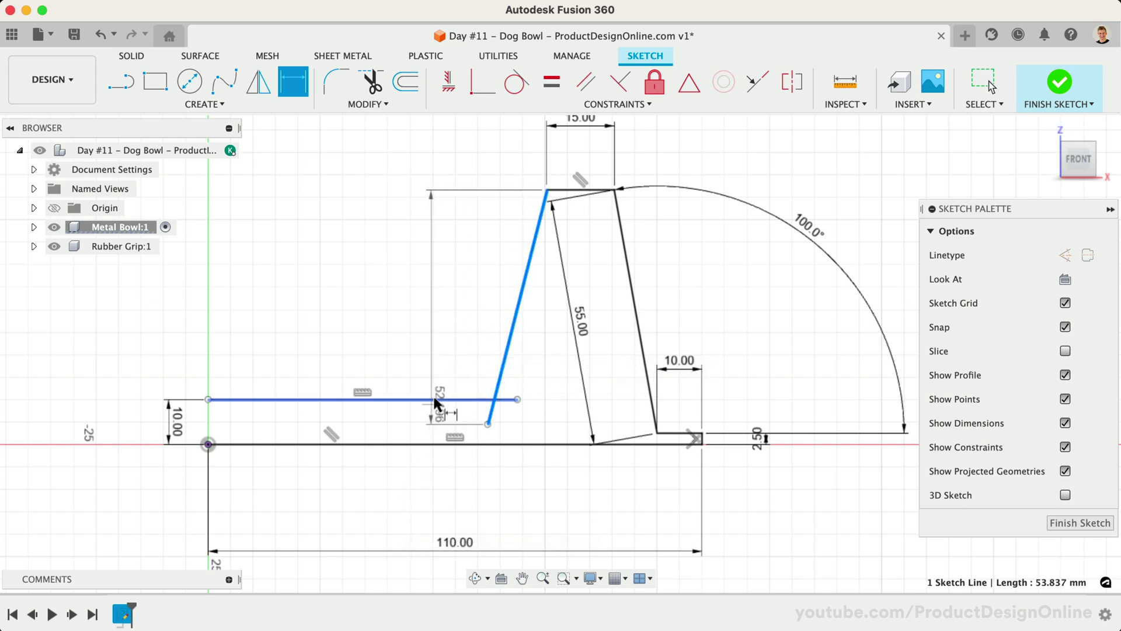
{"action": "left_click", "coordinate": [433, 399]}
{"action": "left_click", "coordinate": [458, 350]}
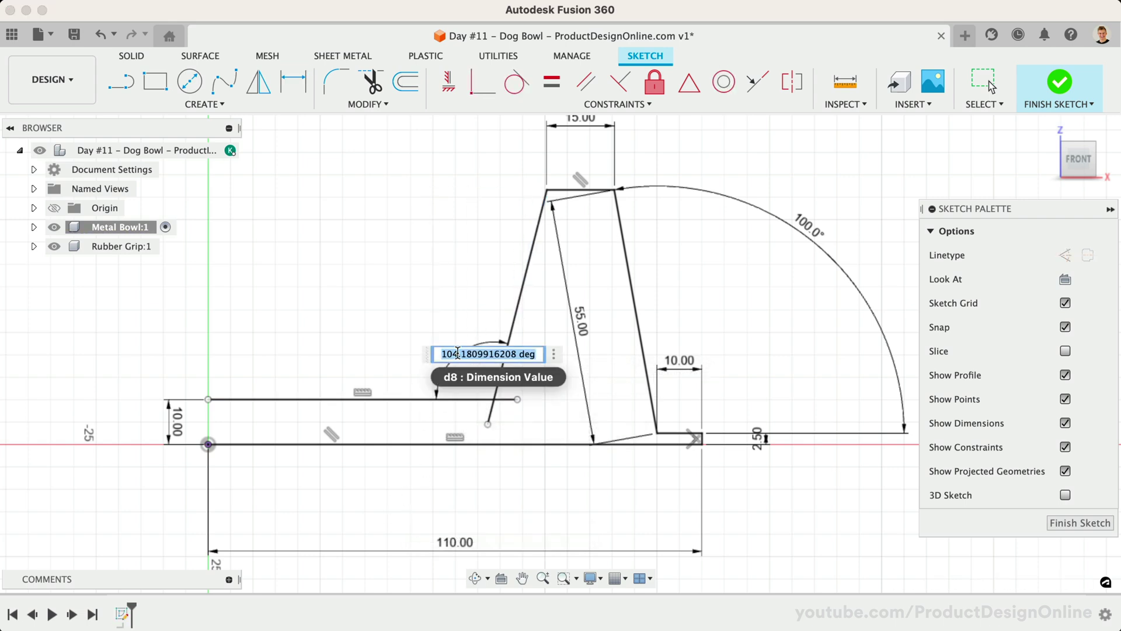
{"action": "type", "text": "100"}
{"action": "key", "text": "Return"}
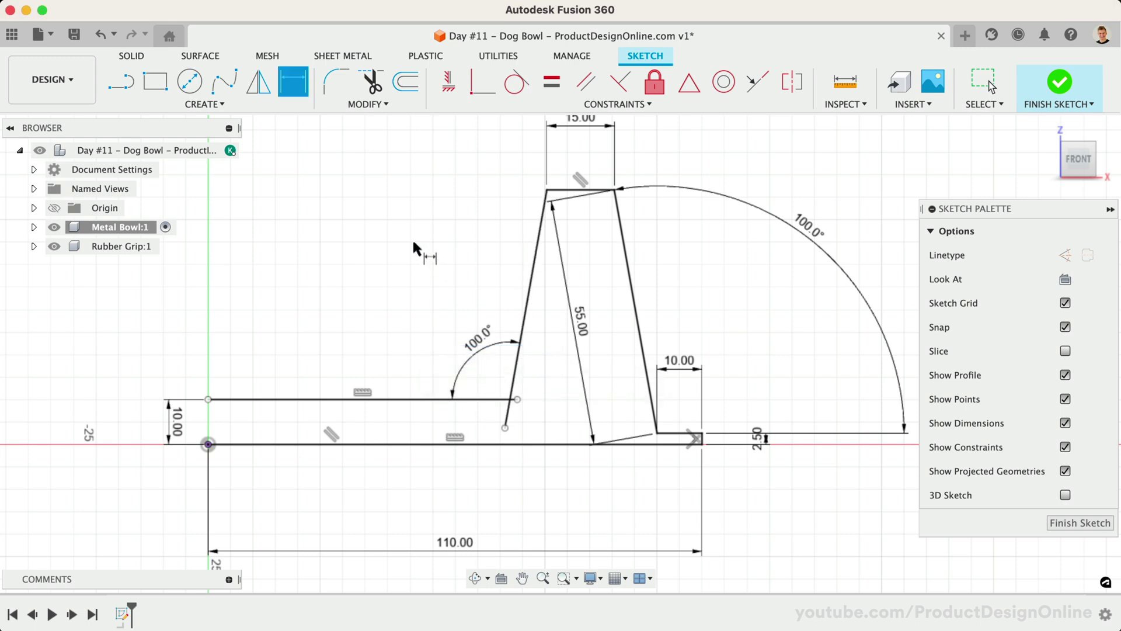
- Trim the inner wall stub hanging below the 10 mm horizontal line
{"action": "left_click", "coordinate": [369, 87]}
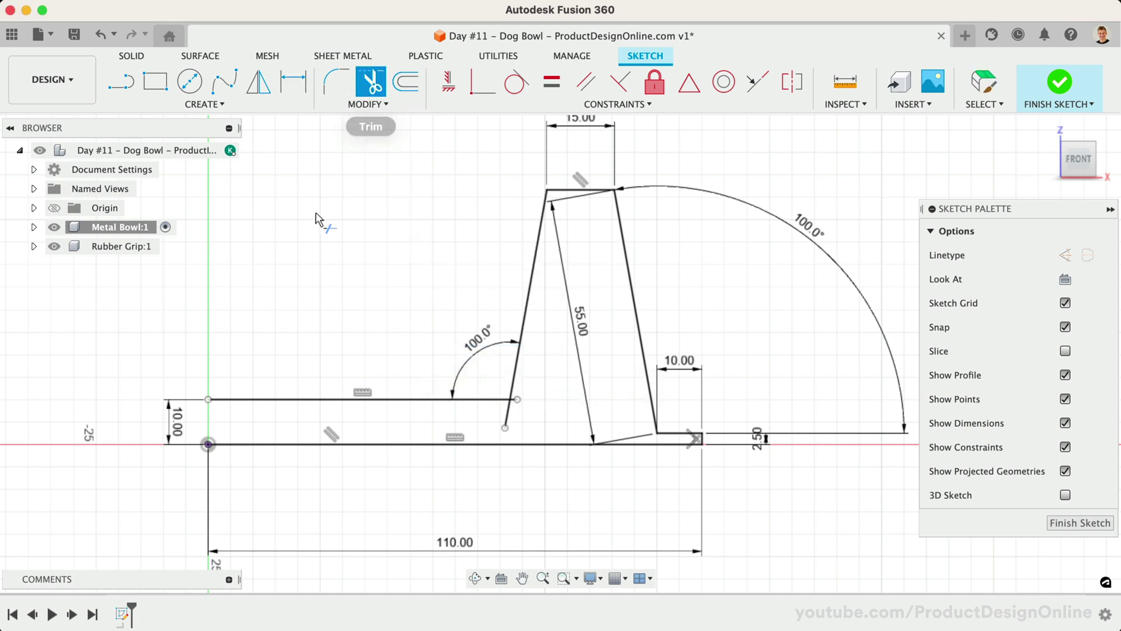
{"action": "left_click", "coordinate": [514, 406]}
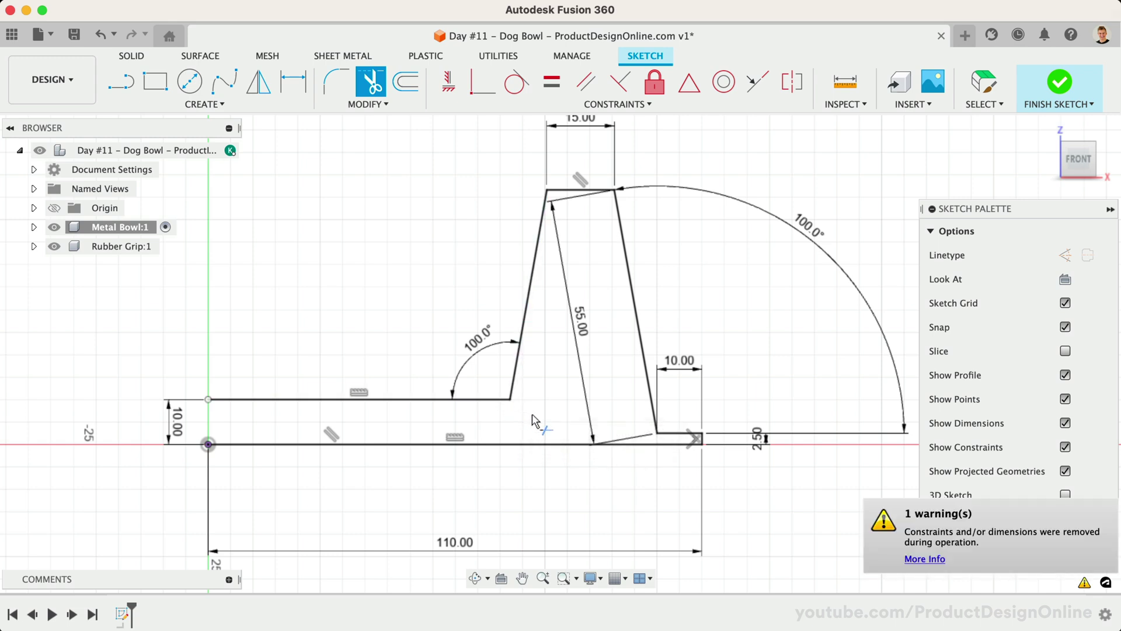
{"action": "key", "text": "Escape"}
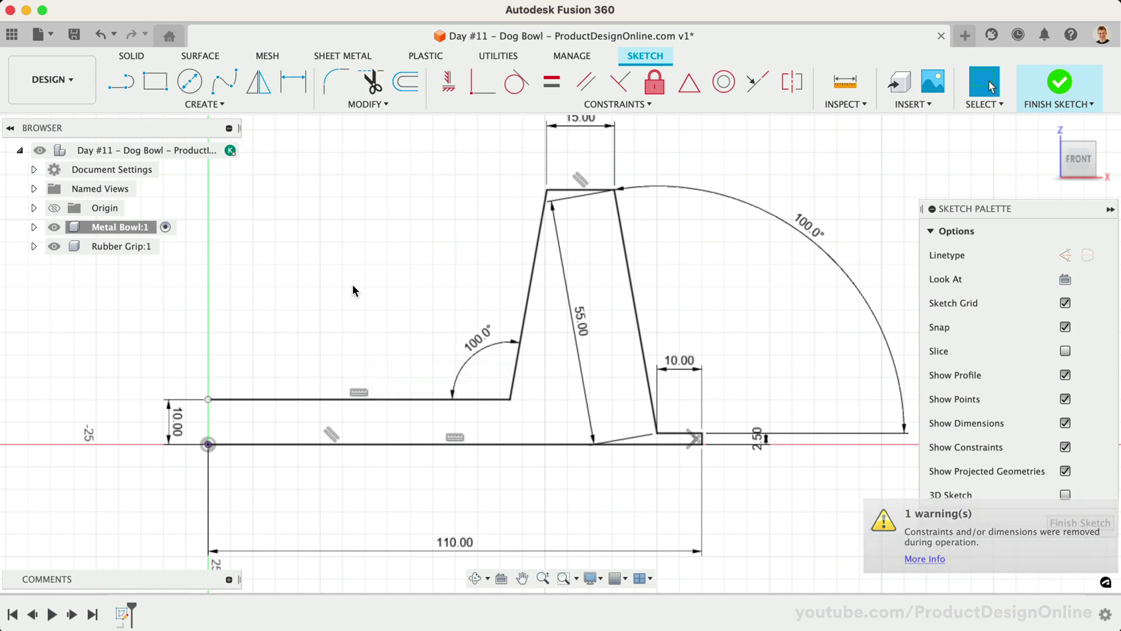
- Constrain the horizontal line's left endpoint vertically in line with the origin
{"action": "left_click", "coordinate": [443, 89]}
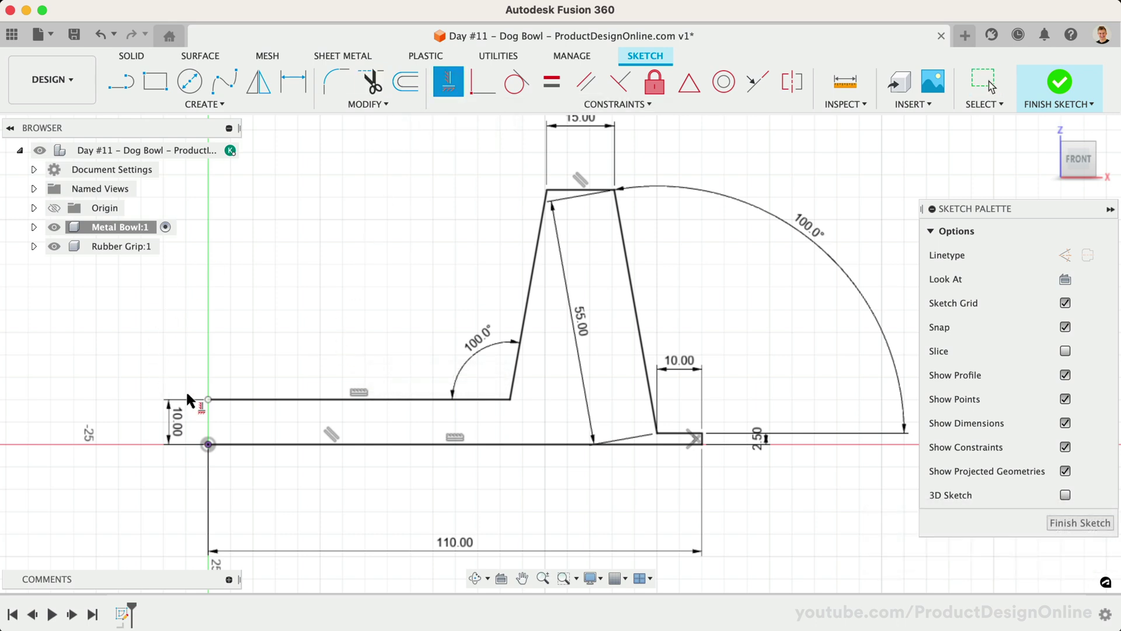
{"action": "left_click", "coordinate": [208, 400]}
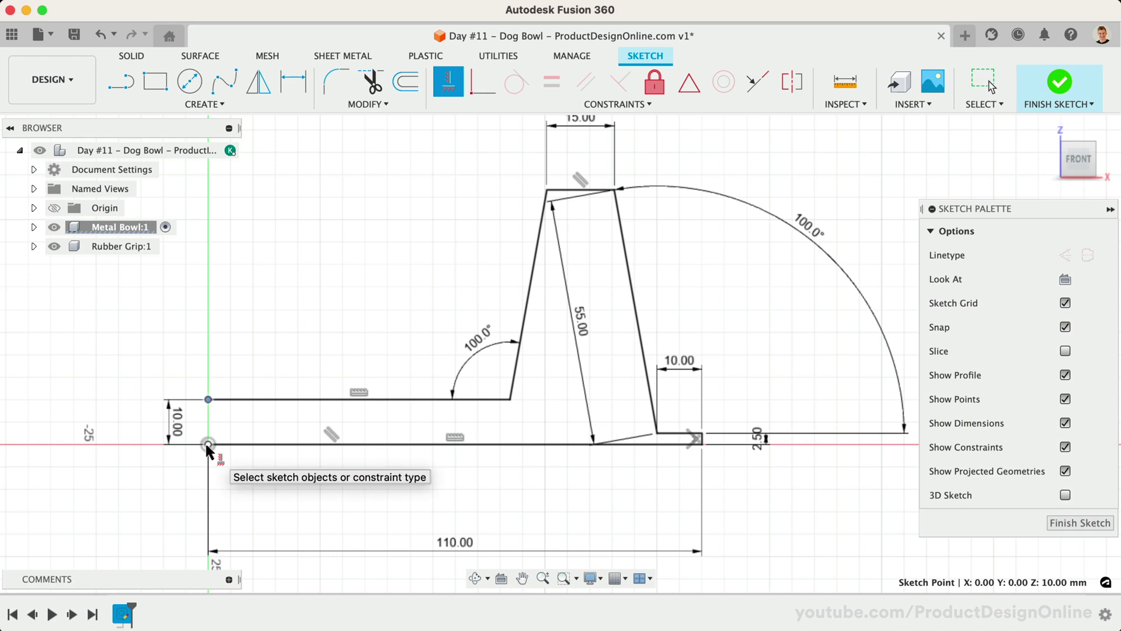
{"action": "left_click", "coordinate": [208, 445]}
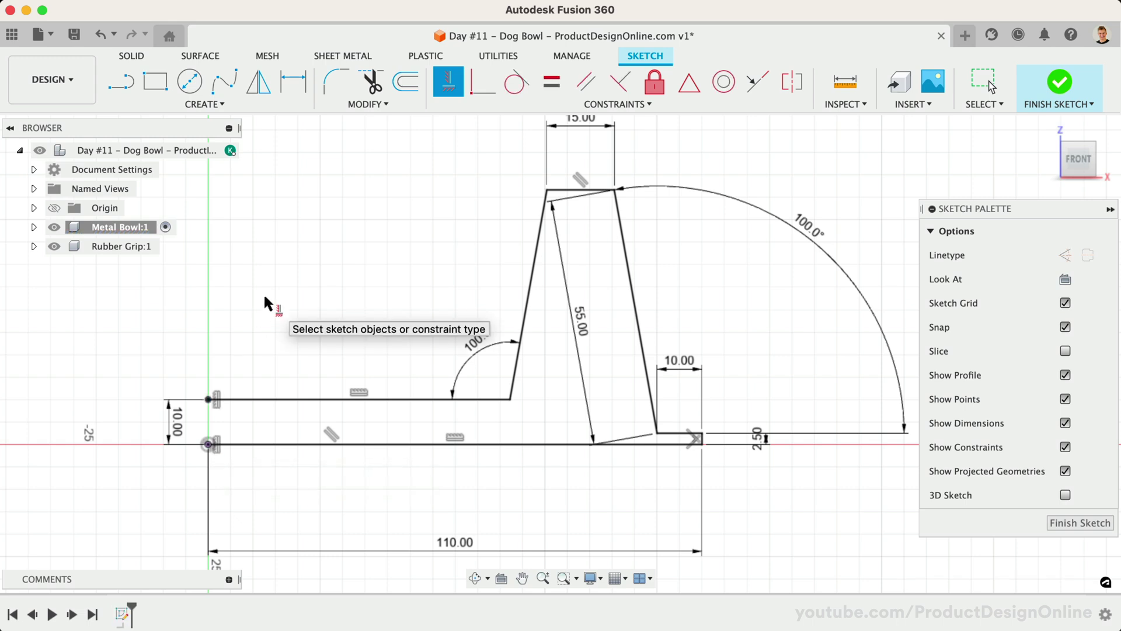
{"action": "key", "text": "Escape"}
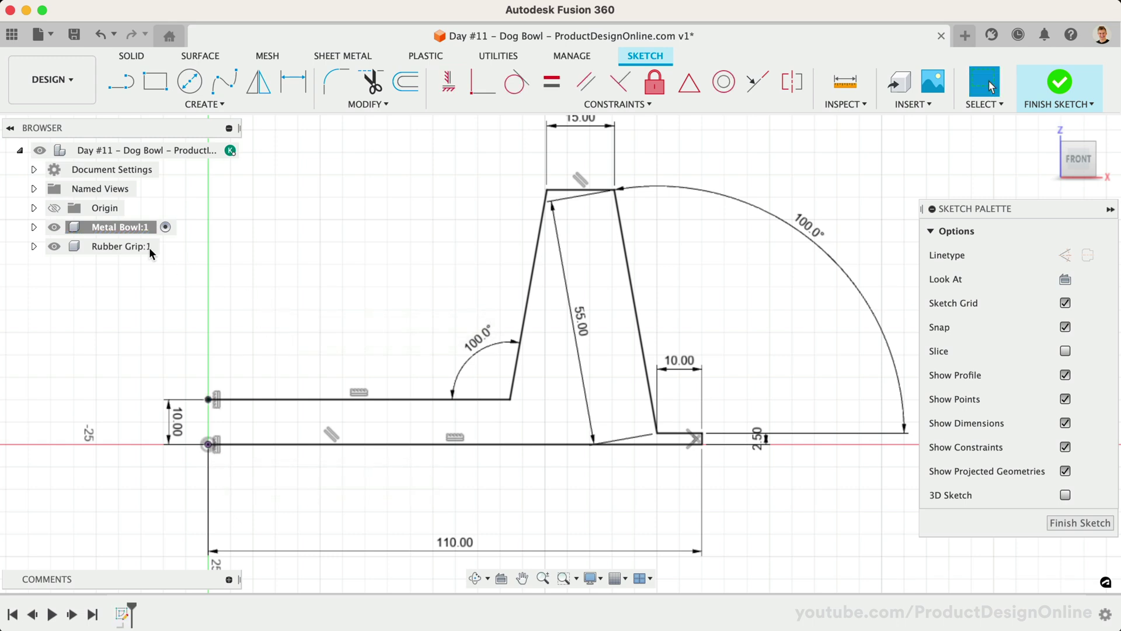
- Move the 55.00, 10.00, 2.50 and 15.00 dimensions clear of the profile outline
{"action": "left_click", "coordinate": [33, 227]}
{"action": "left_click", "coordinate": [49, 266]}
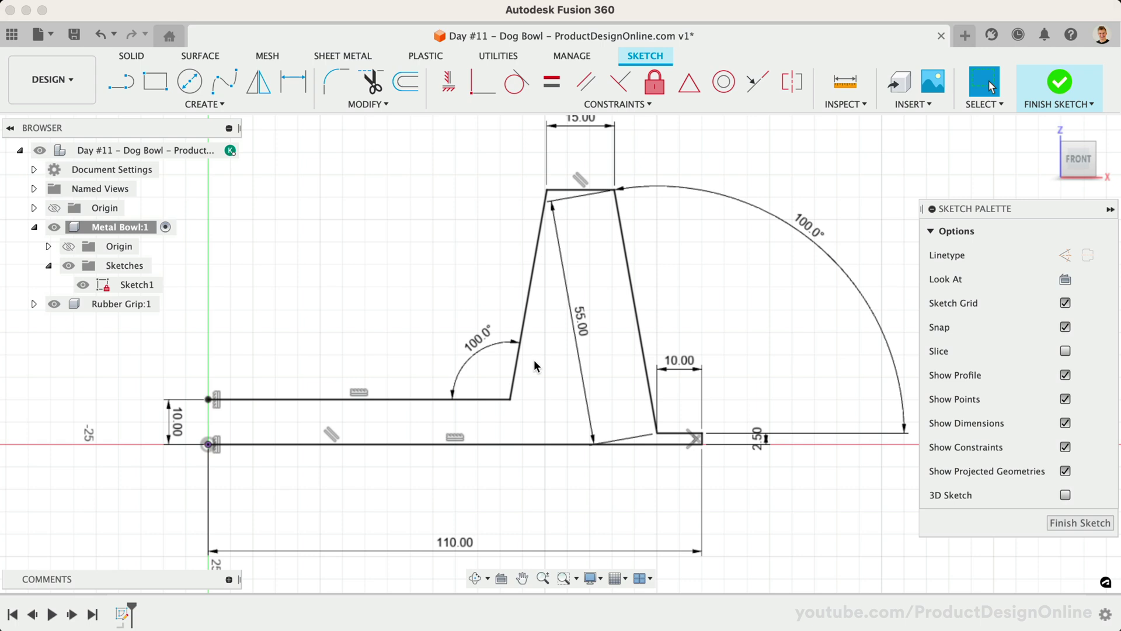
{"action": "left_click_drag", "start_coordinate": [574, 342], "coordinate": [614, 331]}
{"action": "left_click_drag", "start_coordinate": [680, 361], "coordinate": [740, 476]}
{"action": "left_click_drag", "start_coordinate": [577, 121], "coordinate": [577, 159]}
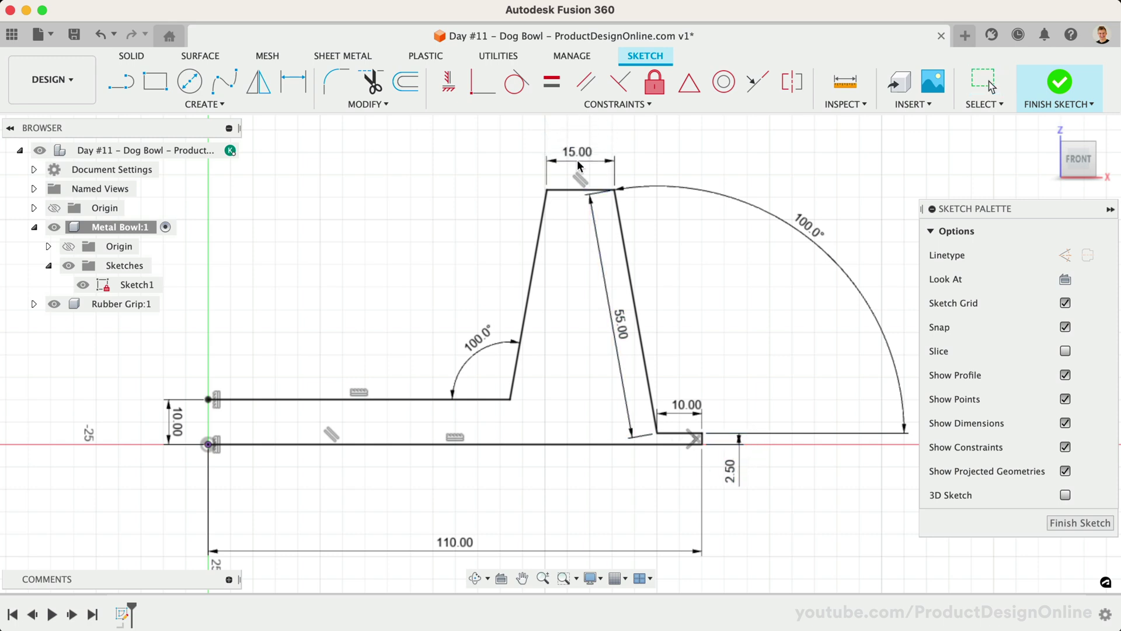
- Convert the 110 mm bottom line into a dashed construction line
{"action": "left_click", "coordinate": [277, 443]}
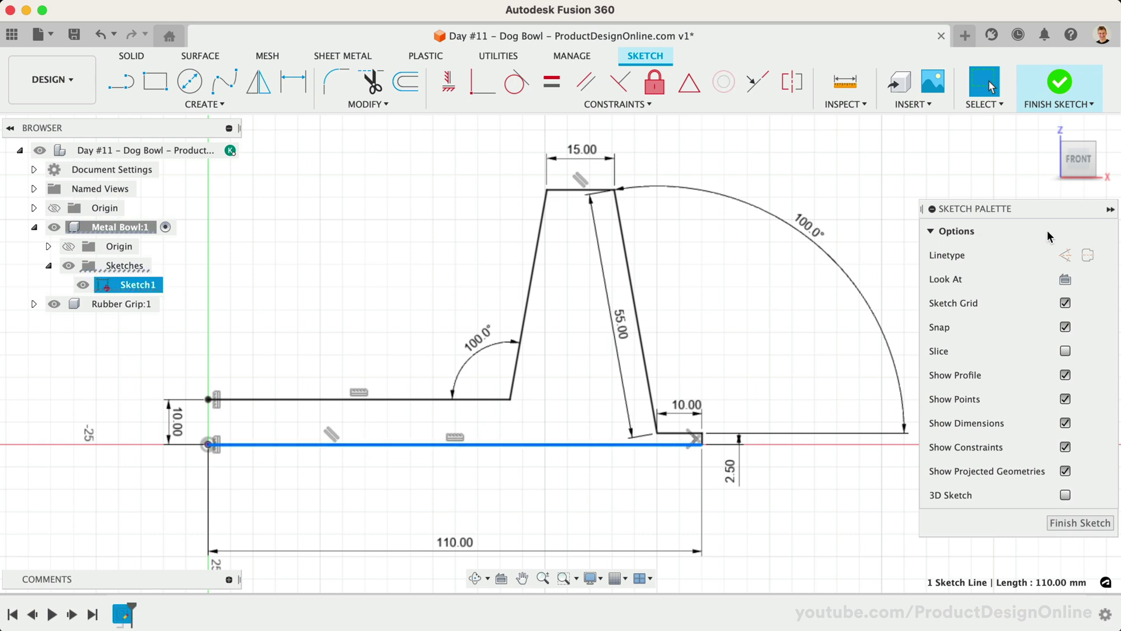
{"action": "left_click", "coordinate": [1065, 255]}
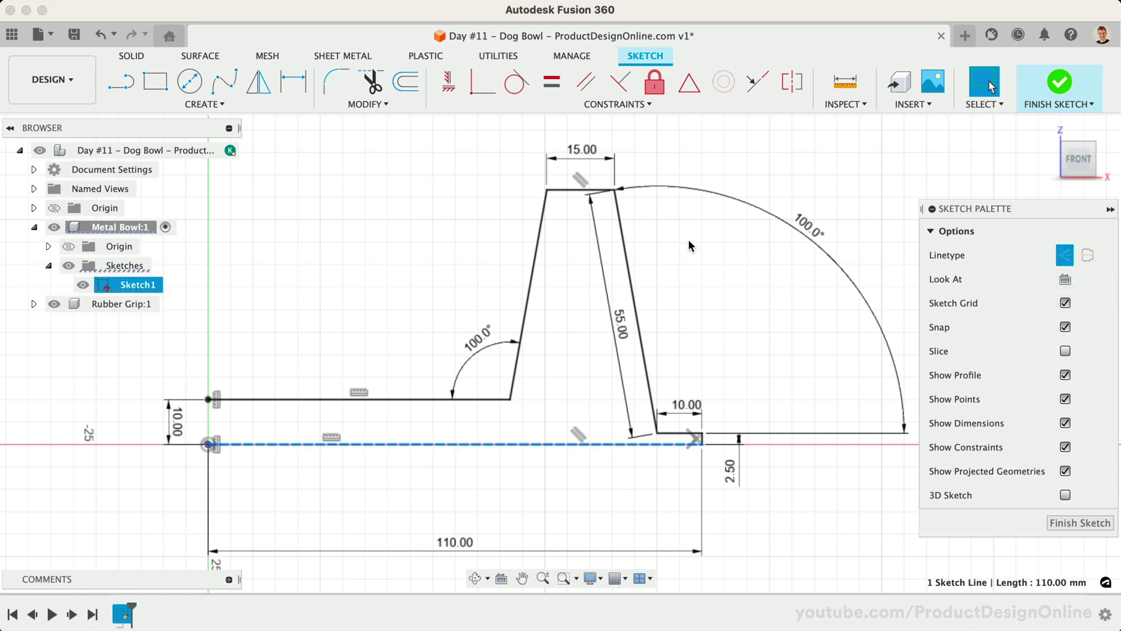
{"action": "left_click", "coordinate": [354, 329]}
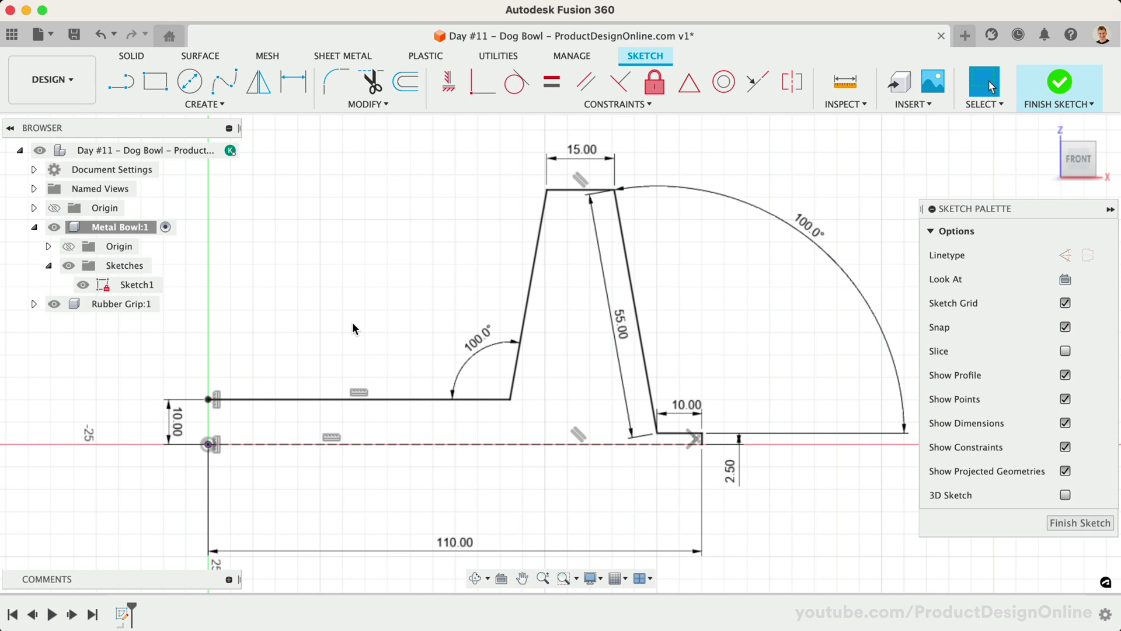
- Preview a 360° surface revolve of the wall profile around the vertical axis as a new body
{"action": "left_click", "coordinate": [201, 56]}
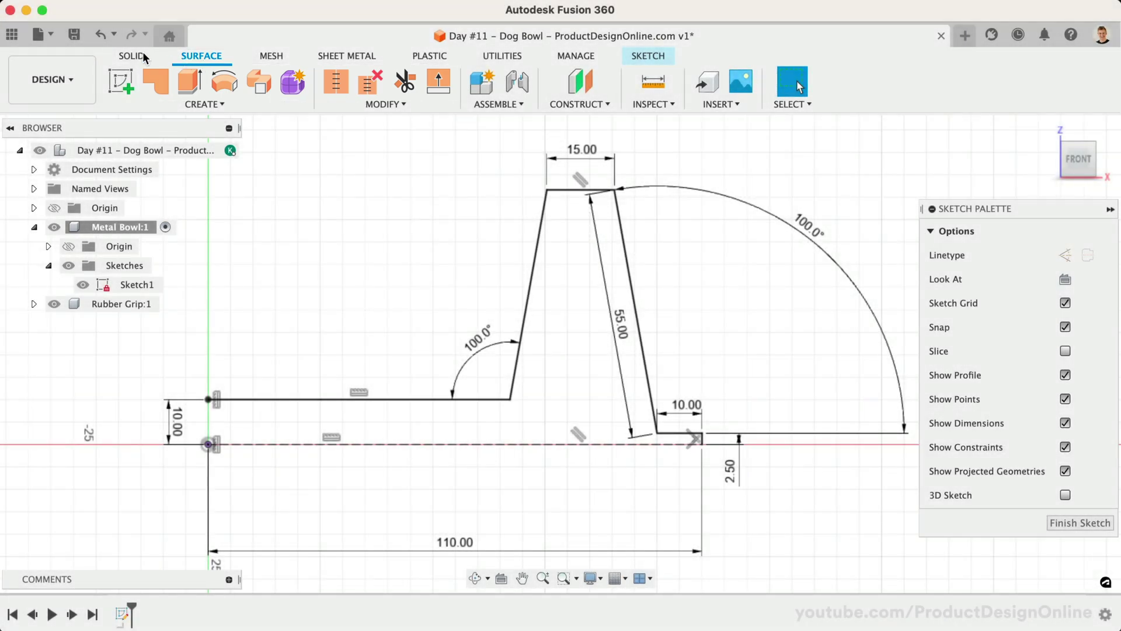
{"action": "left_click", "coordinate": [140, 55]}
{"action": "left_click", "coordinate": [196, 55]}
{"action": "left_click", "coordinate": [222, 84]}
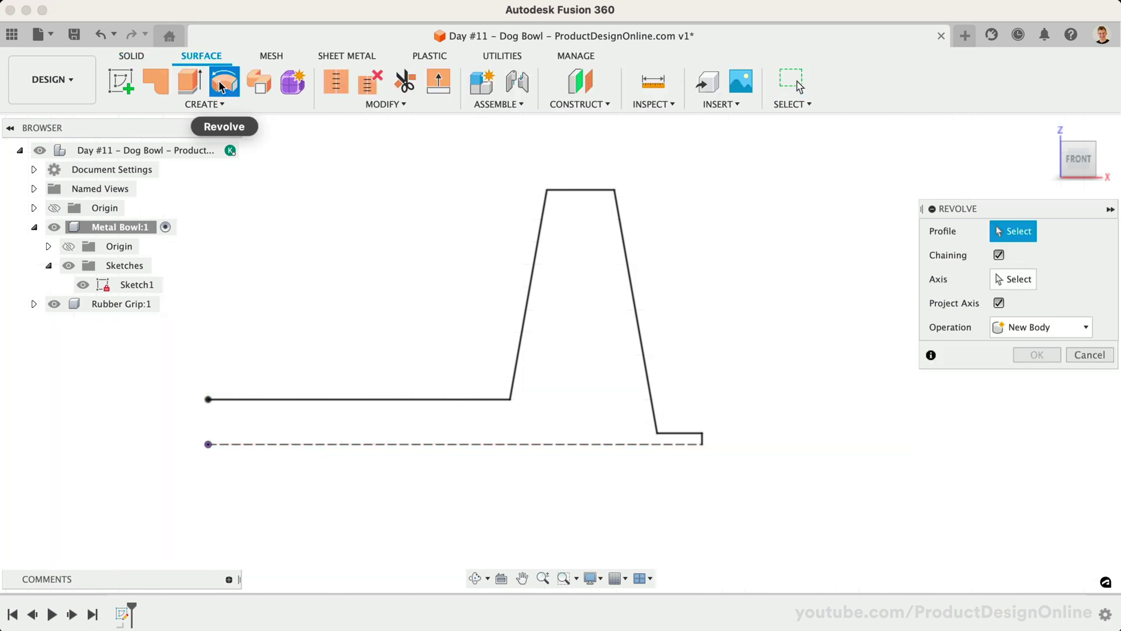
{"action": "left_click", "coordinate": [533, 264]}
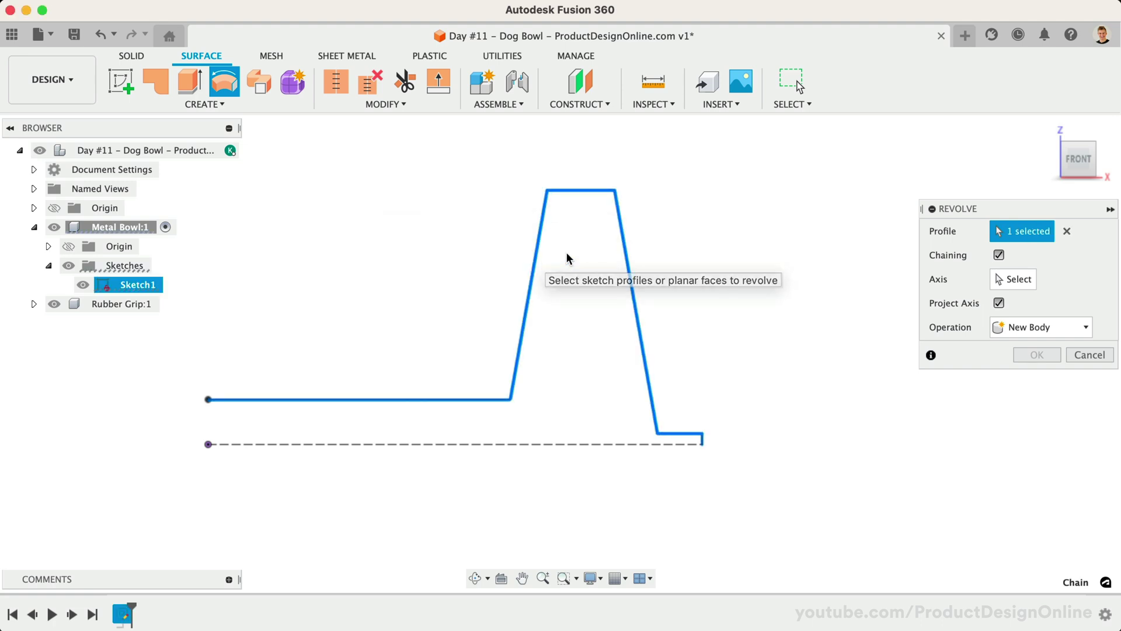
{"action": "left_click", "coordinate": [1049, 130]}
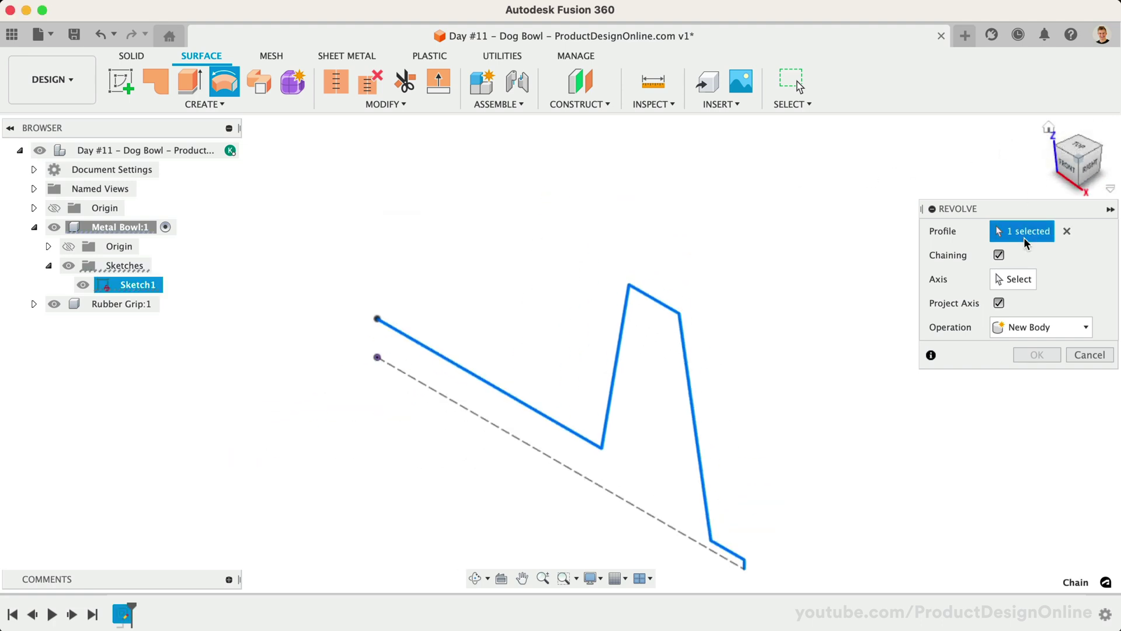
{"action": "left_click", "coordinate": [1020, 280]}
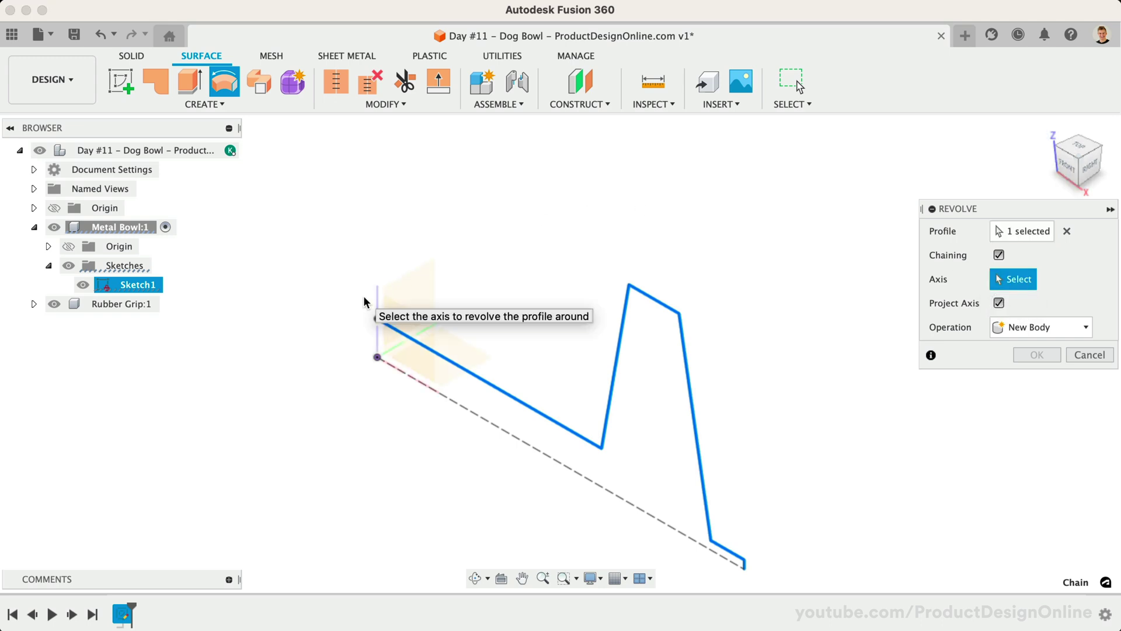
{"action": "left_click", "coordinate": [377, 301]}
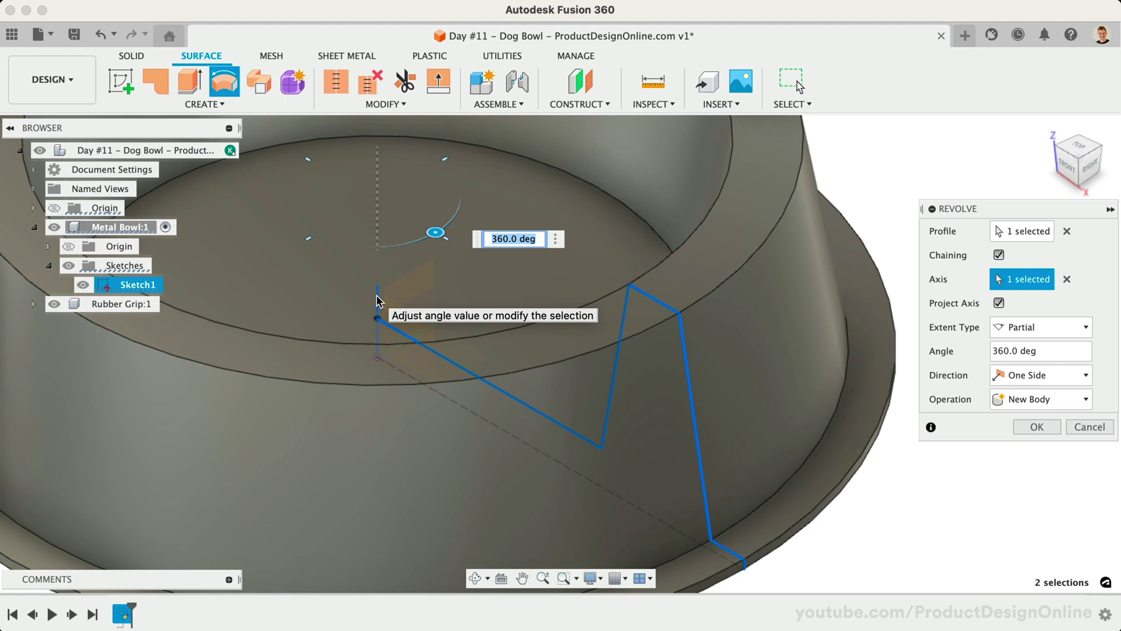
- Confirm the revolve and locate the new Body1 in Metal Bowl's Bodies folder
{"action": "left_click", "coordinate": [1032, 428]}
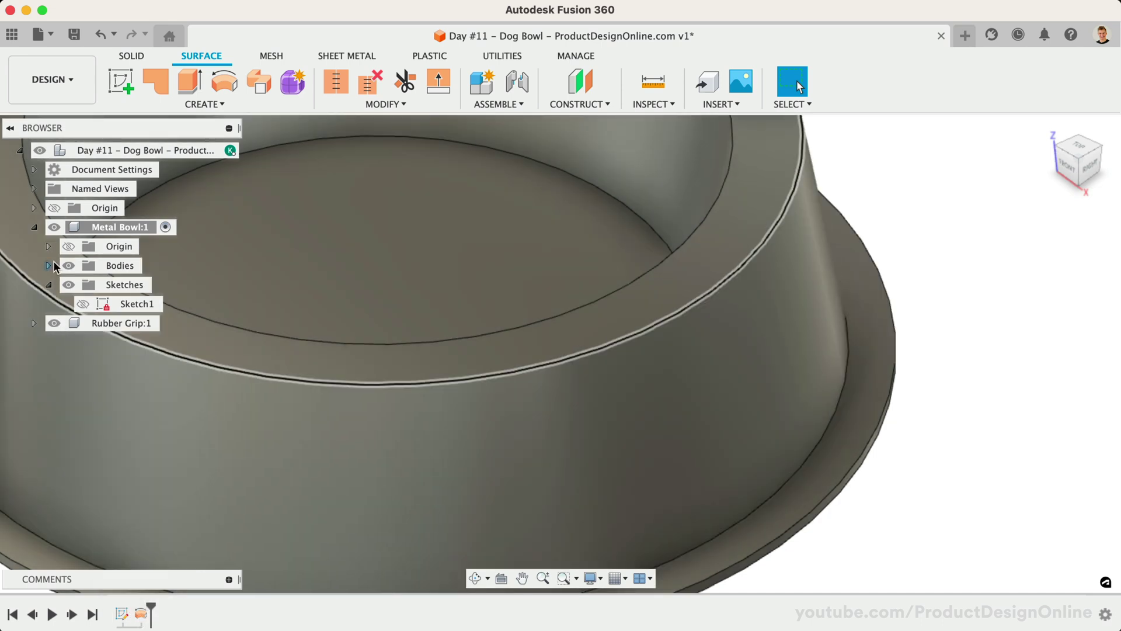
{"action": "left_click", "coordinate": [49, 265]}
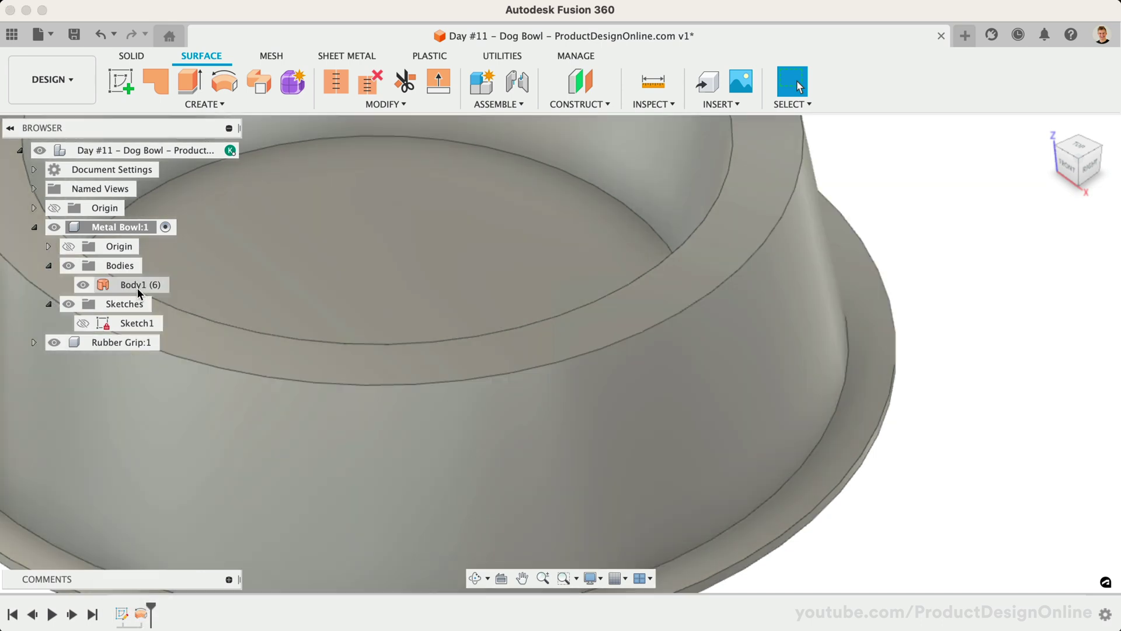
{"action": "left_click", "coordinate": [139, 287]}
{"action": "scroll", "coordinate": [660, 395], "scroll_direction": "down", "scroll_amount": 5}
{"action": "scroll", "coordinate": [663, 396], "scroll_direction": "down", "scroll_amount": 3}
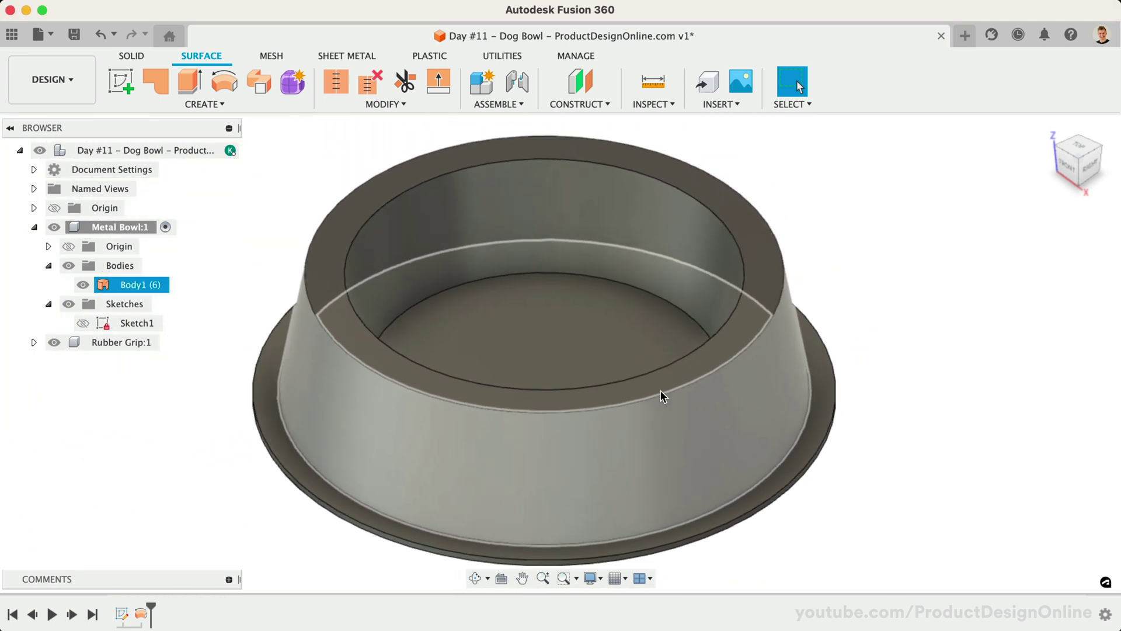
{"action": "left_click", "coordinate": [889, 470]}
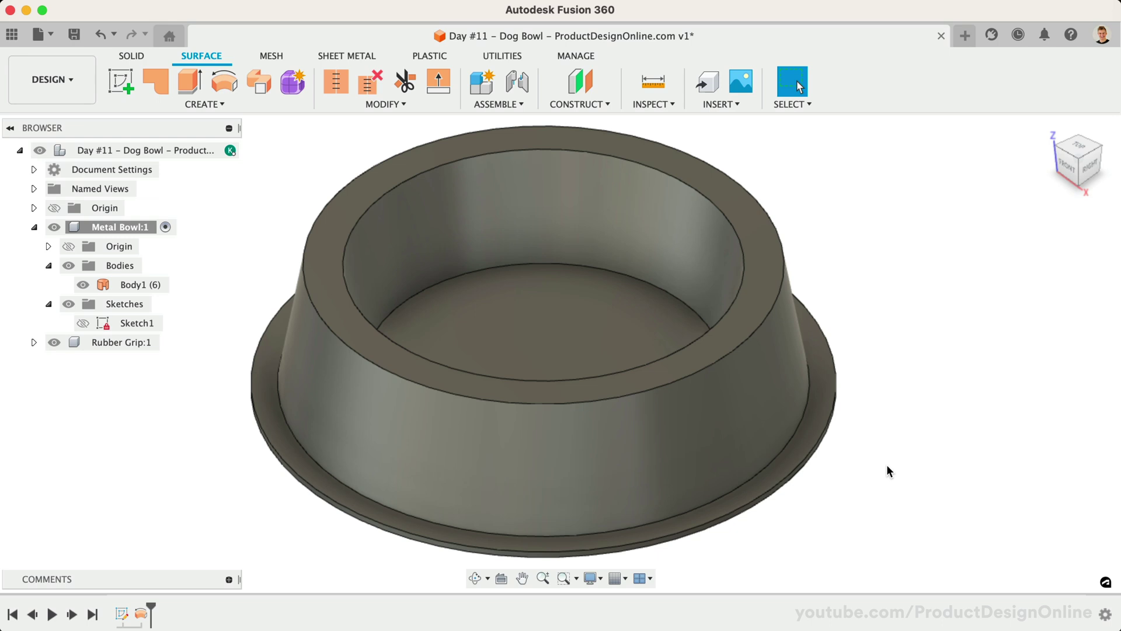
- Fillet the outer rim, inner rim and inner floor edges at 5 mm and the lower outer edge at 2.5 mm
{"action": "left_click", "coordinate": [138, 55]}
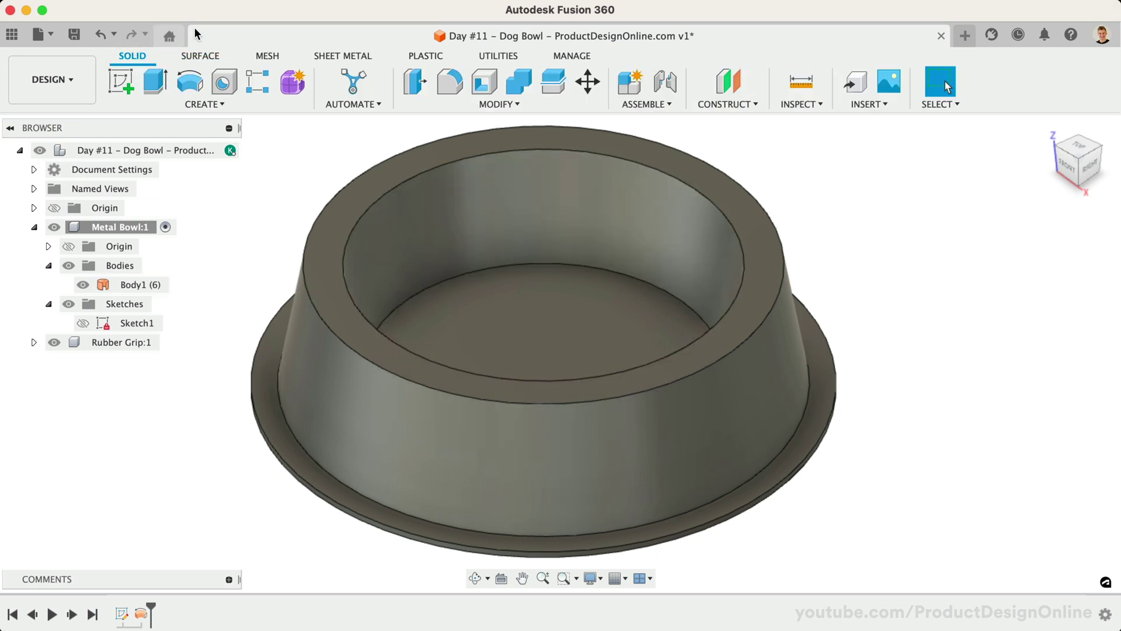
{"action": "left_click", "coordinate": [454, 78]}
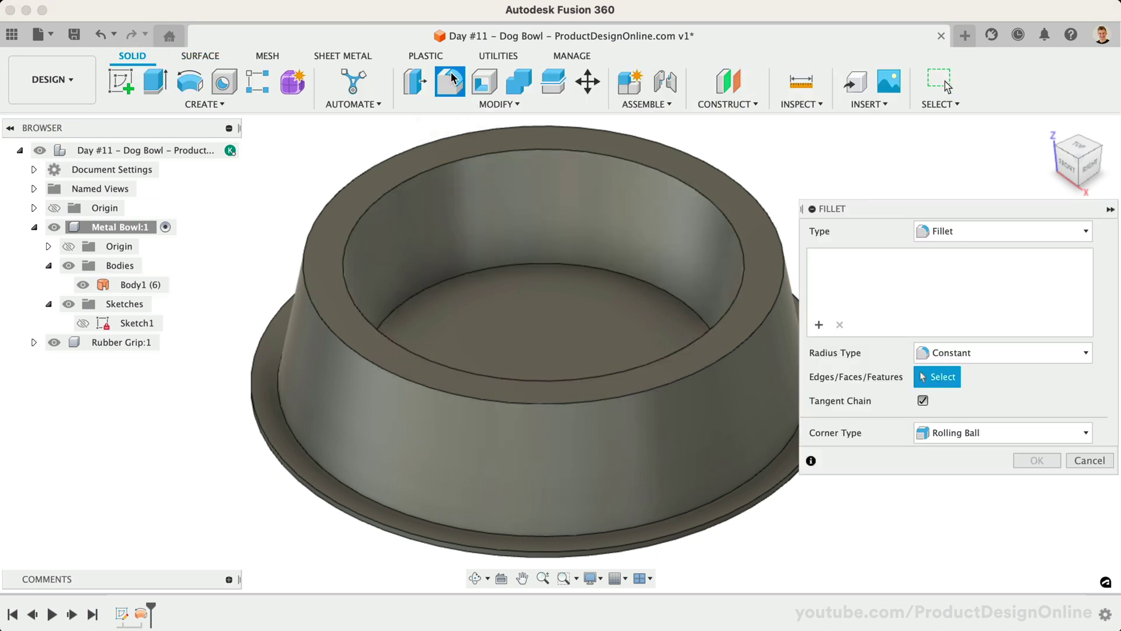
{"action": "left_click", "coordinate": [334, 188]}
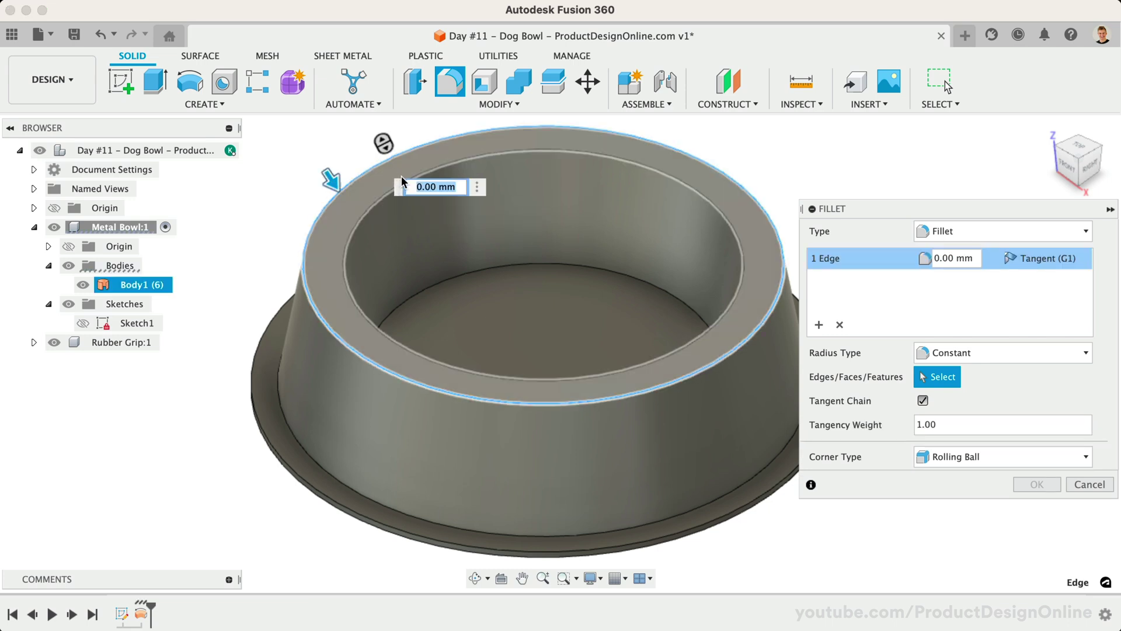
{"action": "left_click", "coordinate": [374, 211]}
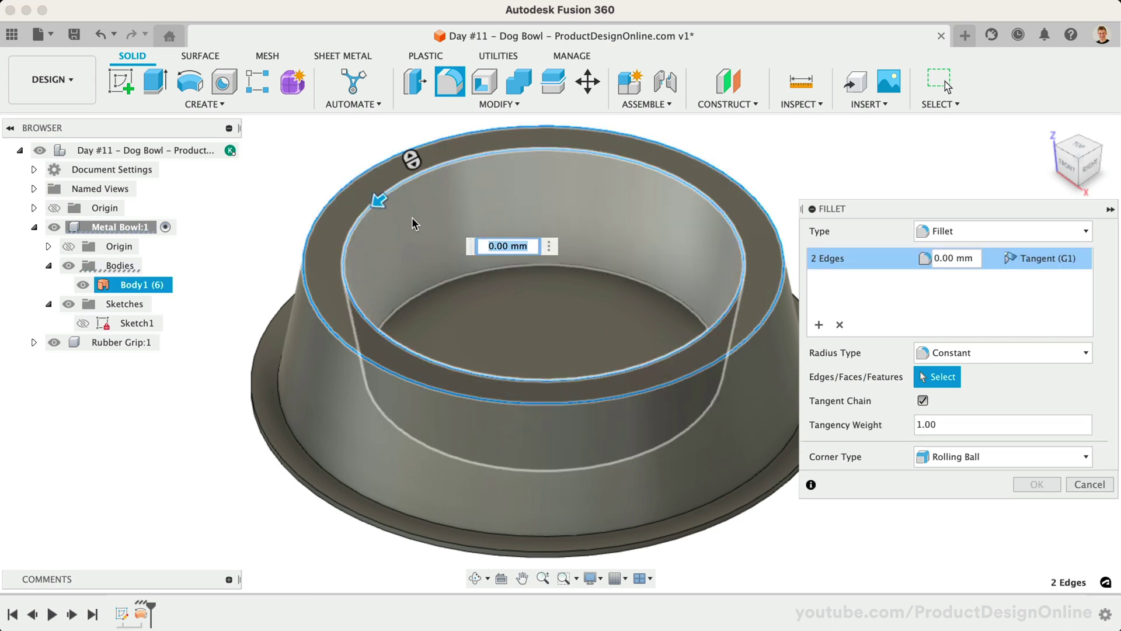
{"action": "left_click", "coordinate": [439, 284]}
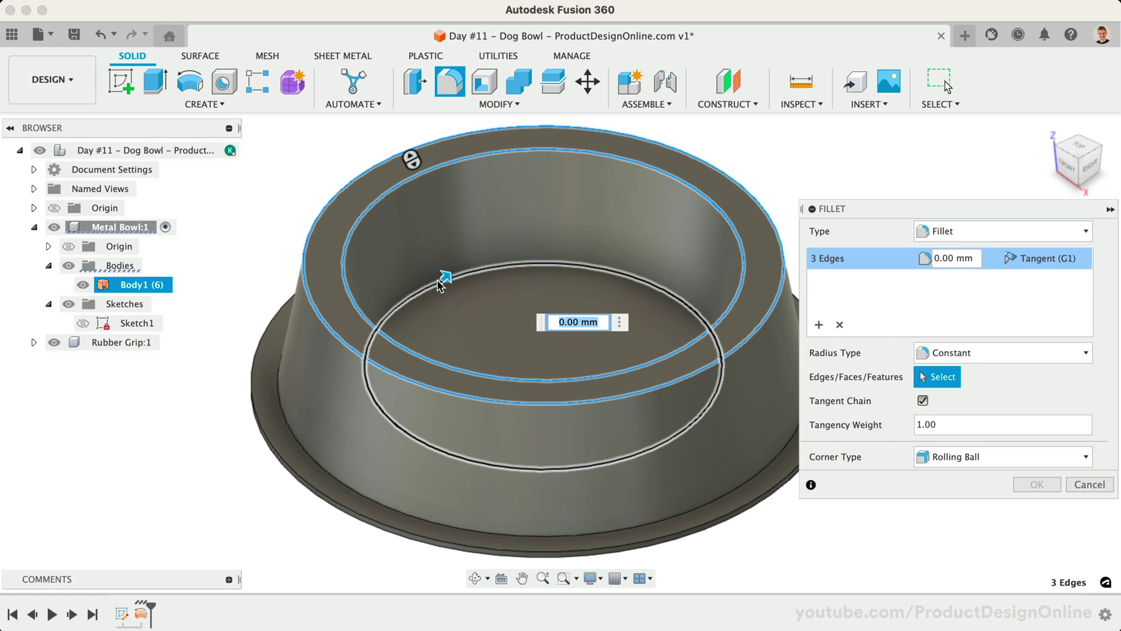
{"action": "type", "text": "5"}
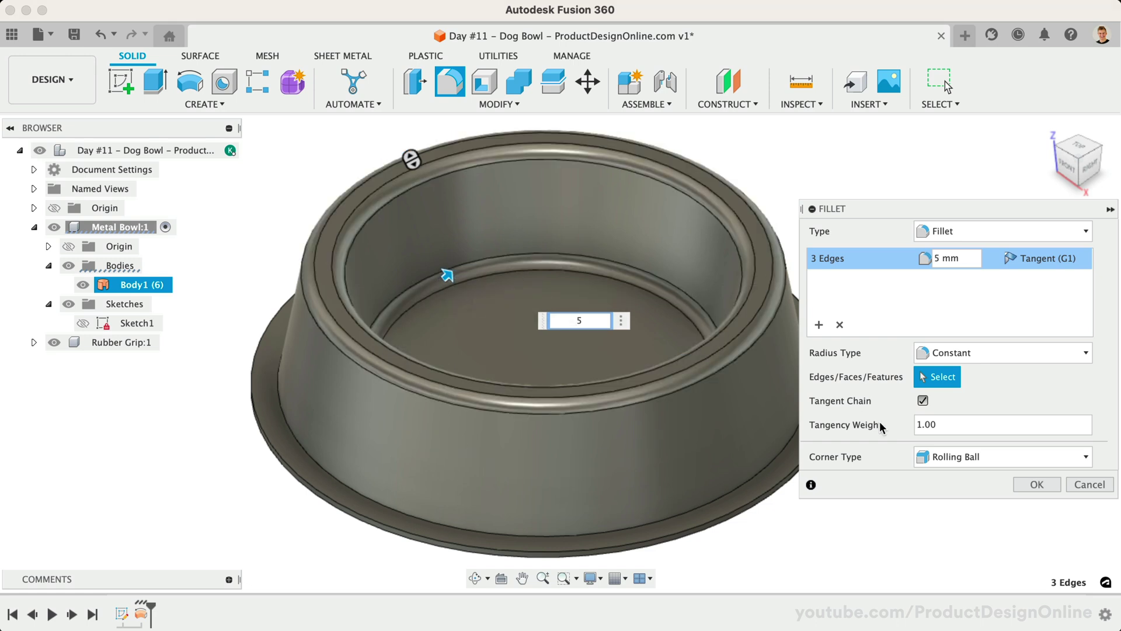
{"action": "left_click", "coordinate": [819, 326]}
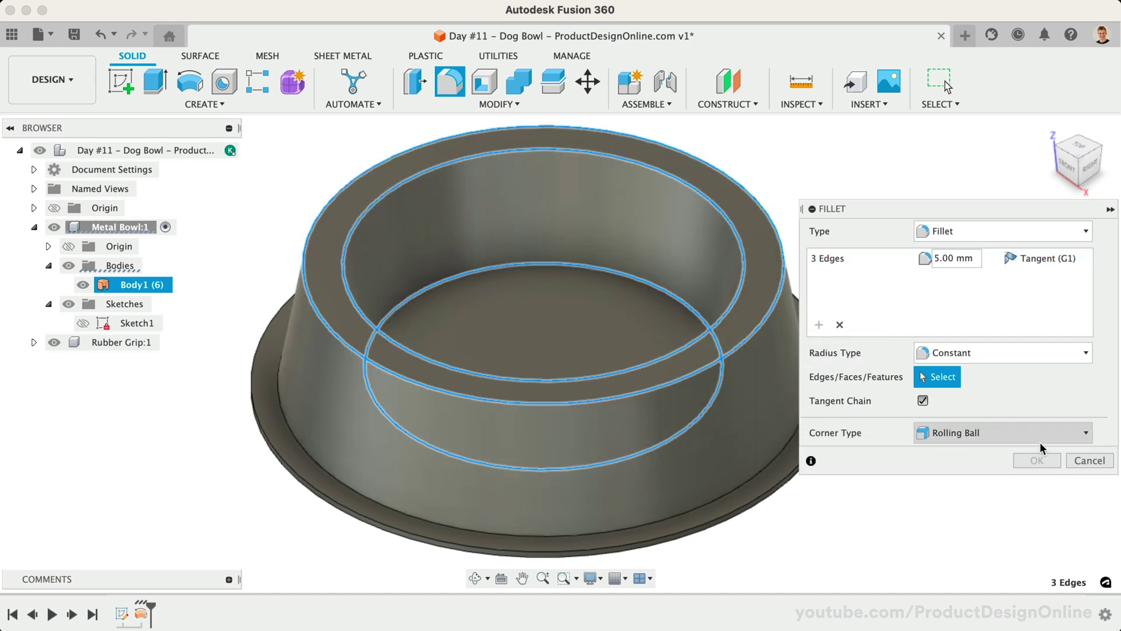
{"action": "left_click", "coordinate": [761, 476]}
{"action": "type", "text": "2.5"}
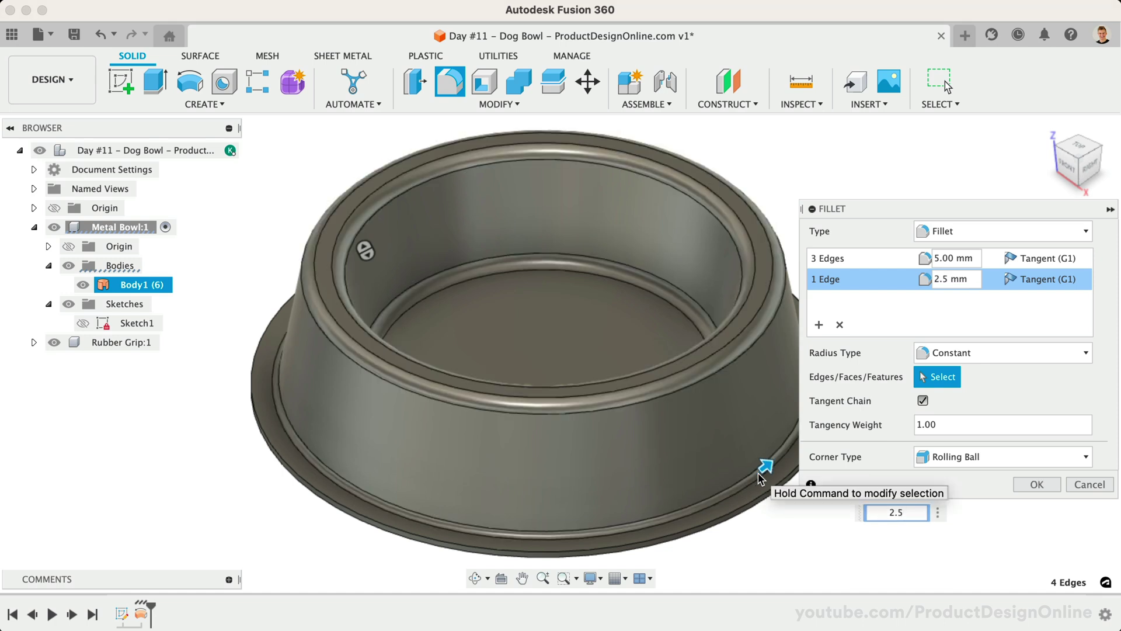
{"action": "key", "text": "Return"}
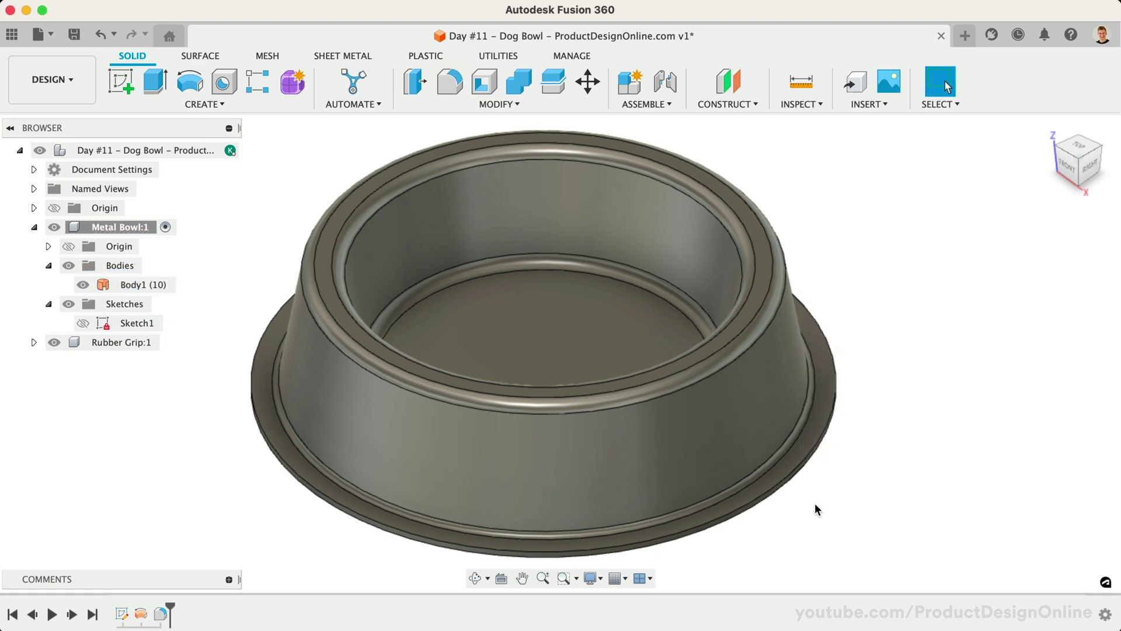
- Inspect the filleted bowl from the bottom, return to the Home view, and zoom in
{"action": "key", "text": "F6"}
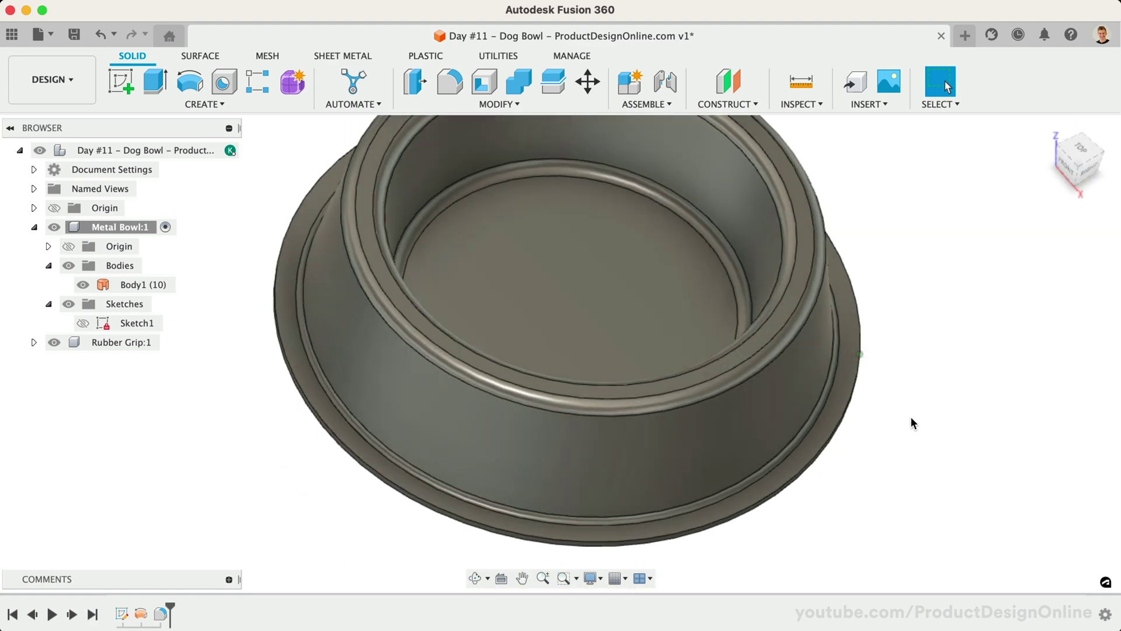
{"action": "left_click", "coordinate": [1047, 134]}
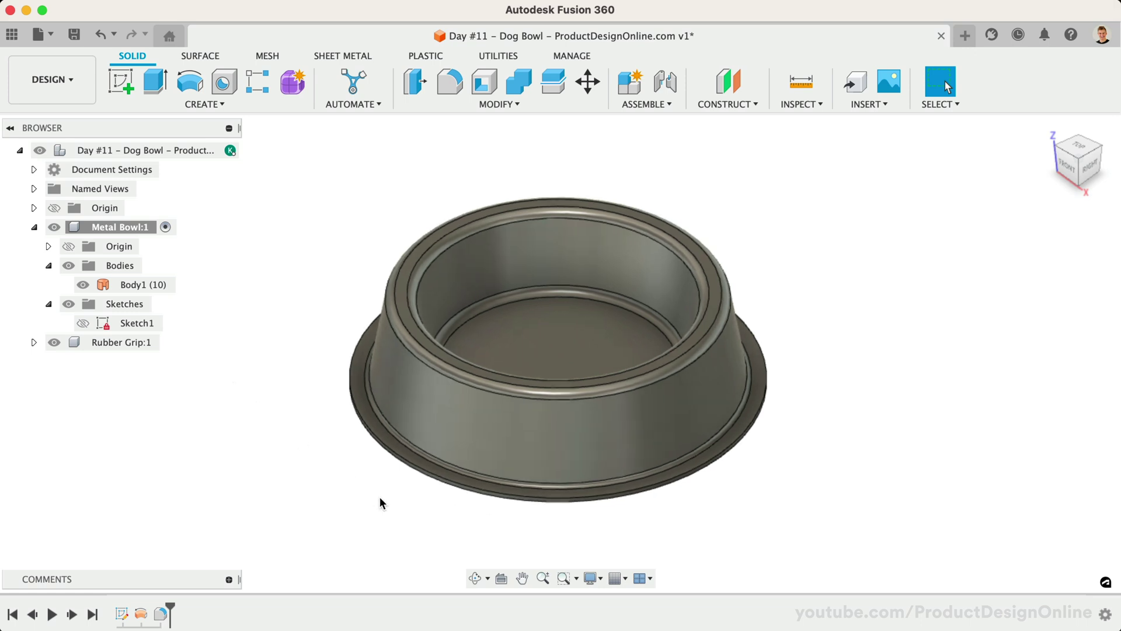
{"action": "scroll", "coordinate": [380, 503], "scroll_direction": "up", "scroll_amount": 3}
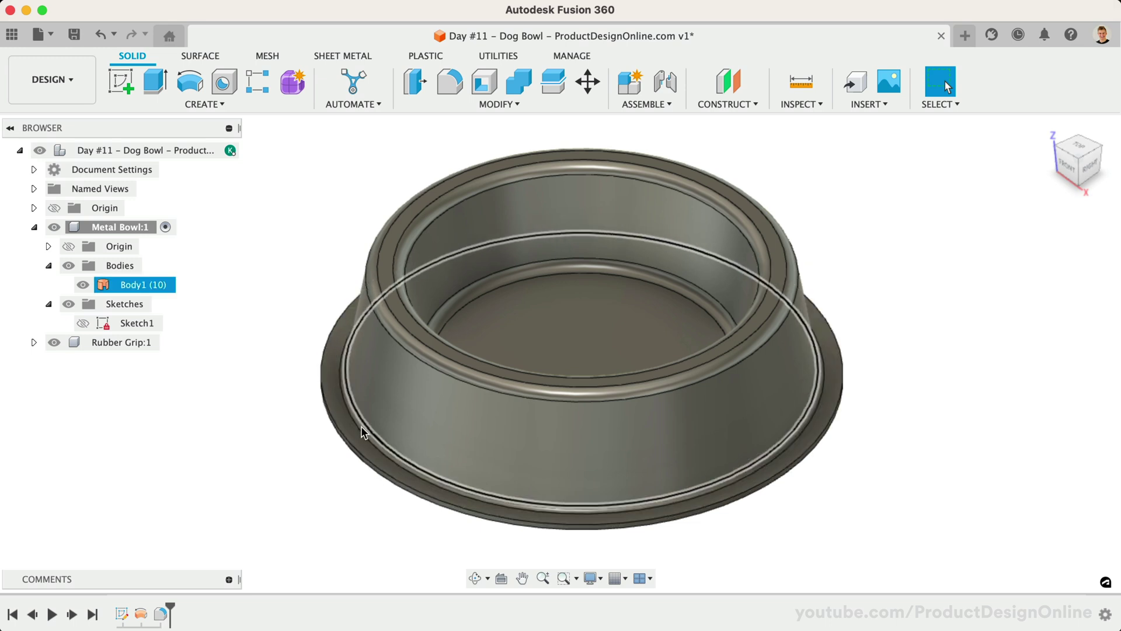
- Thicken the chain-selected bowl surface by -2.5 mm inward as a new body
{"action": "left_click", "coordinate": [229, 106]}
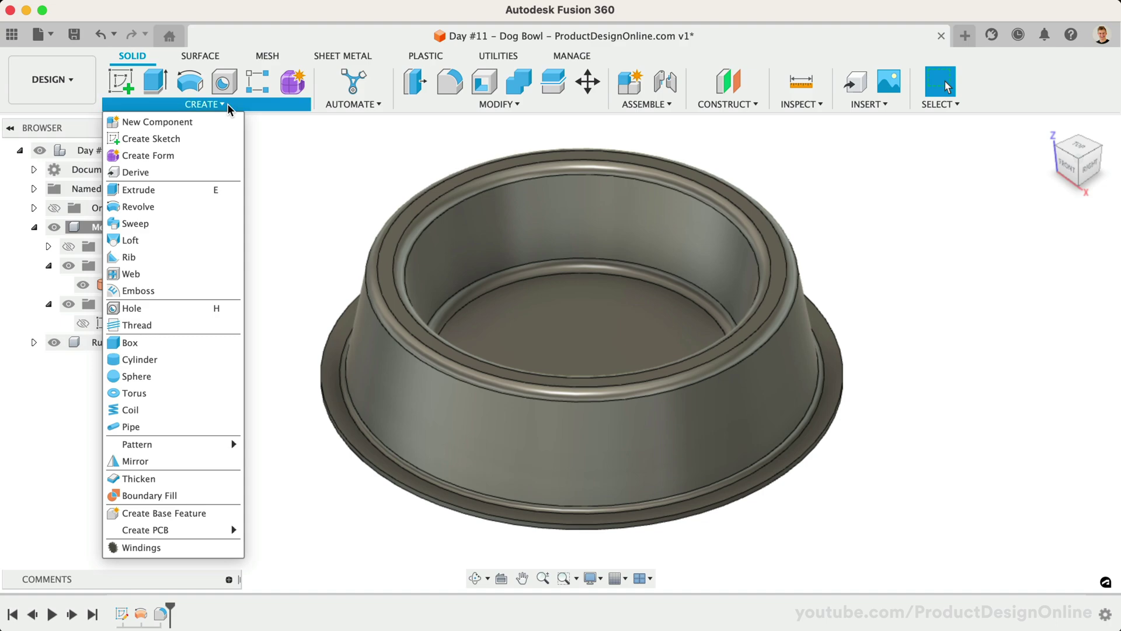
{"action": "left_click", "coordinate": [163, 478]}
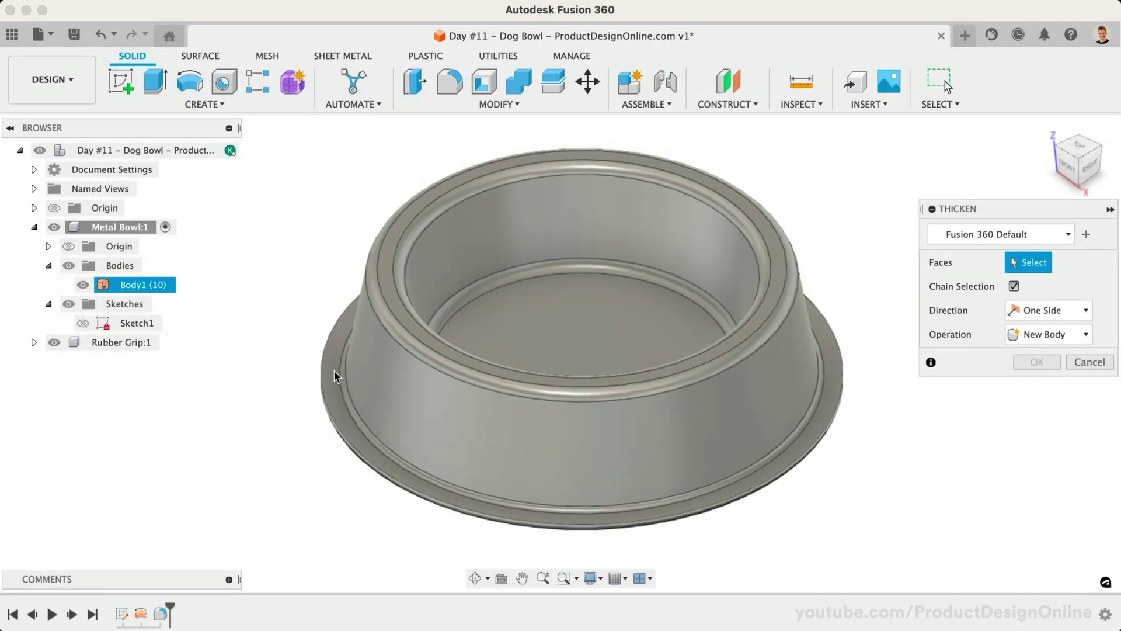
{"action": "left_click", "coordinate": [370, 370]}
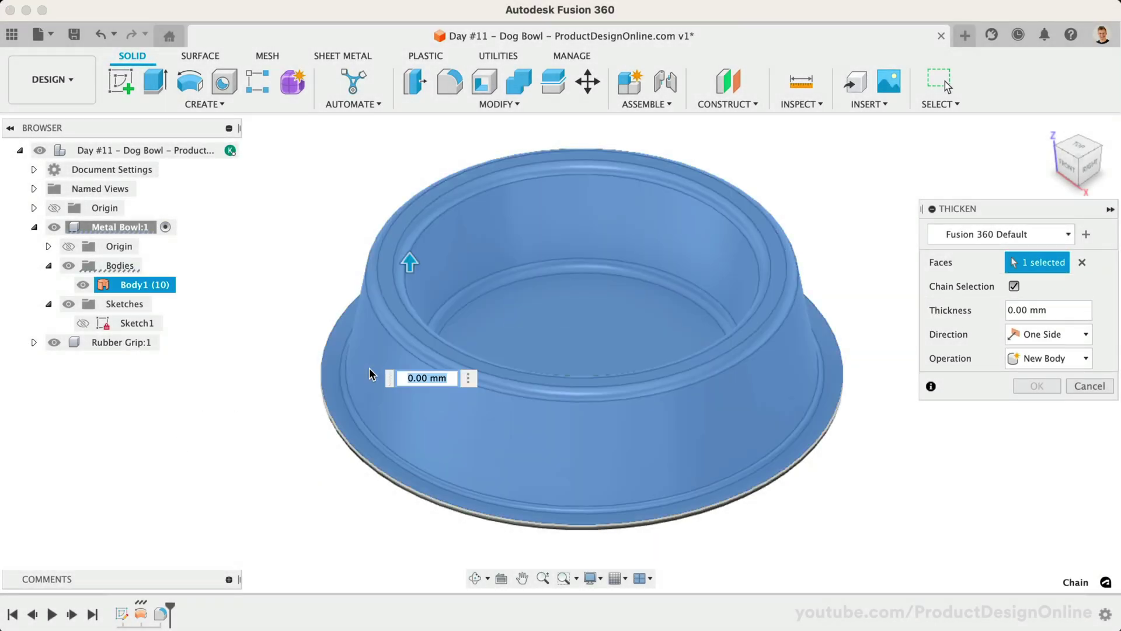
{"action": "left_click", "coordinate": [1083, 262]}
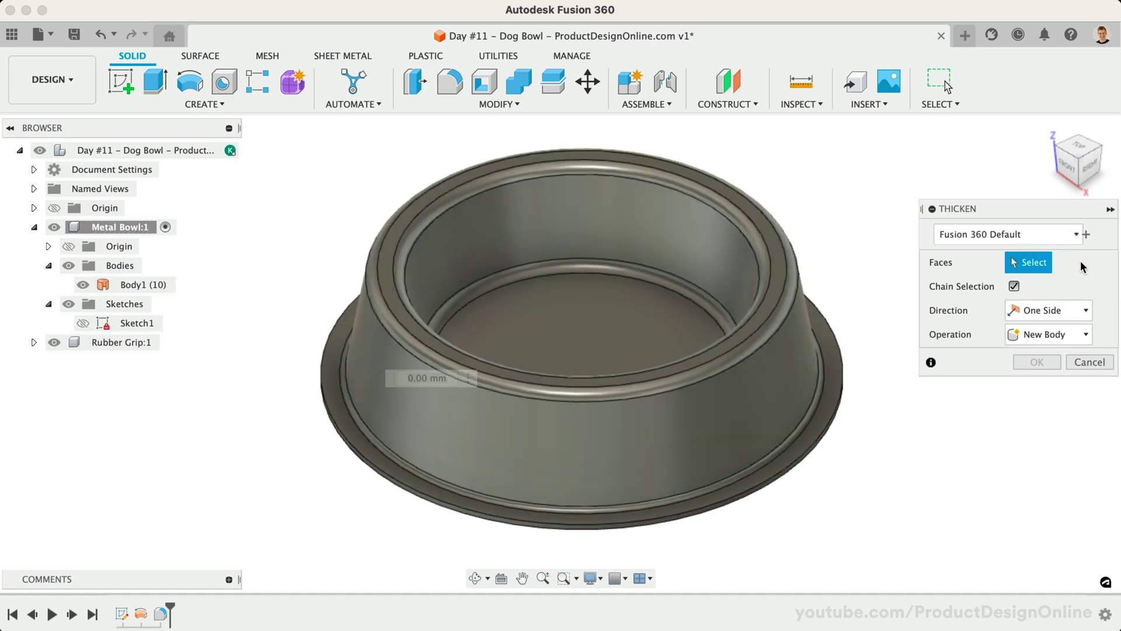
{"action": "left_click", "coordinate": [1014, 286]}
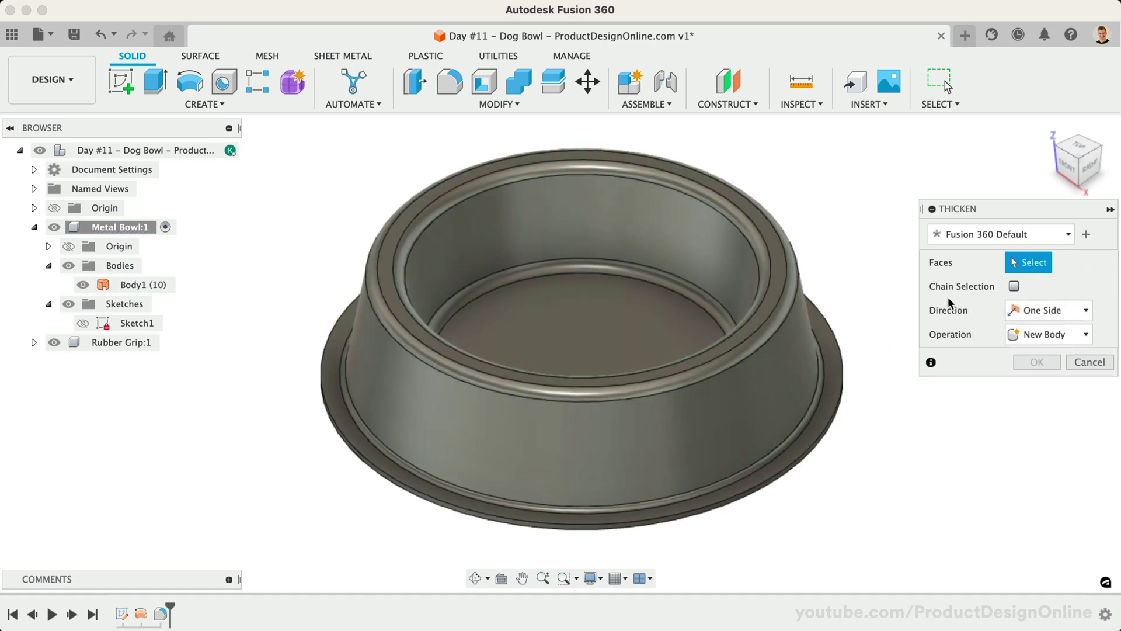
{"action": "left_click", "coordinate": [1014, 286]}
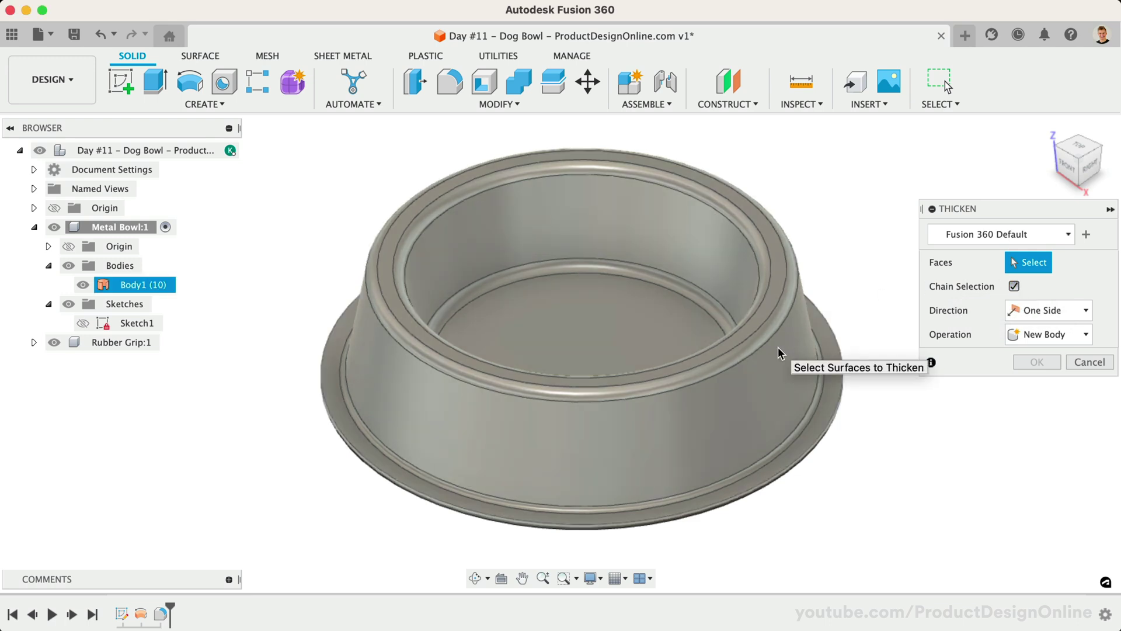
{"action": "left_click", "coordinate": [780, 354]}
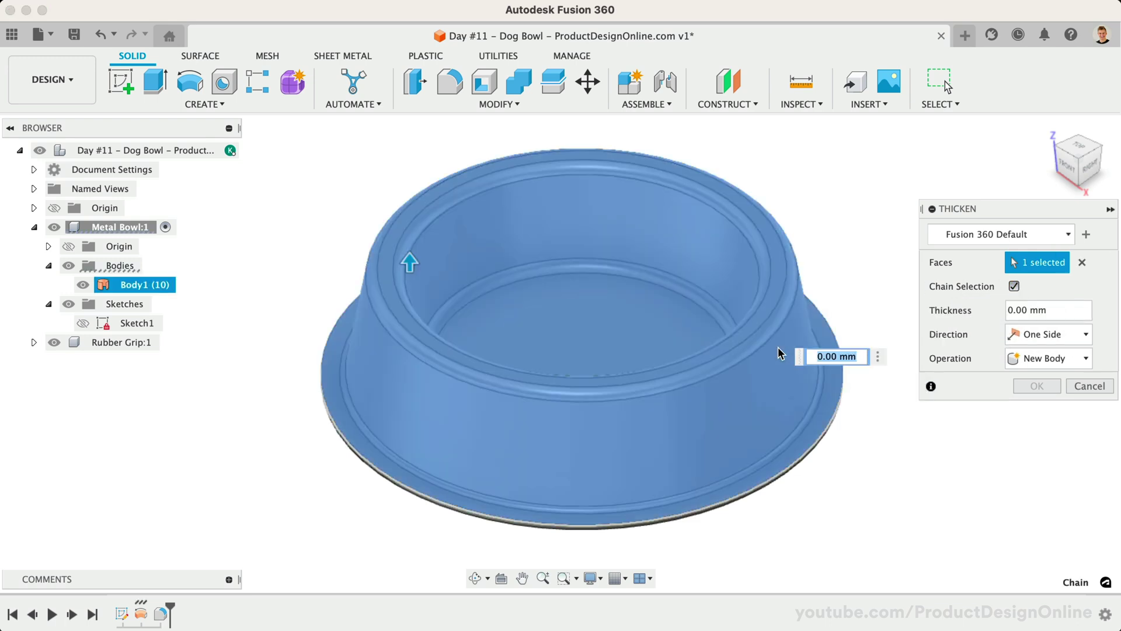
{"action": "type", "text": "2.5"}
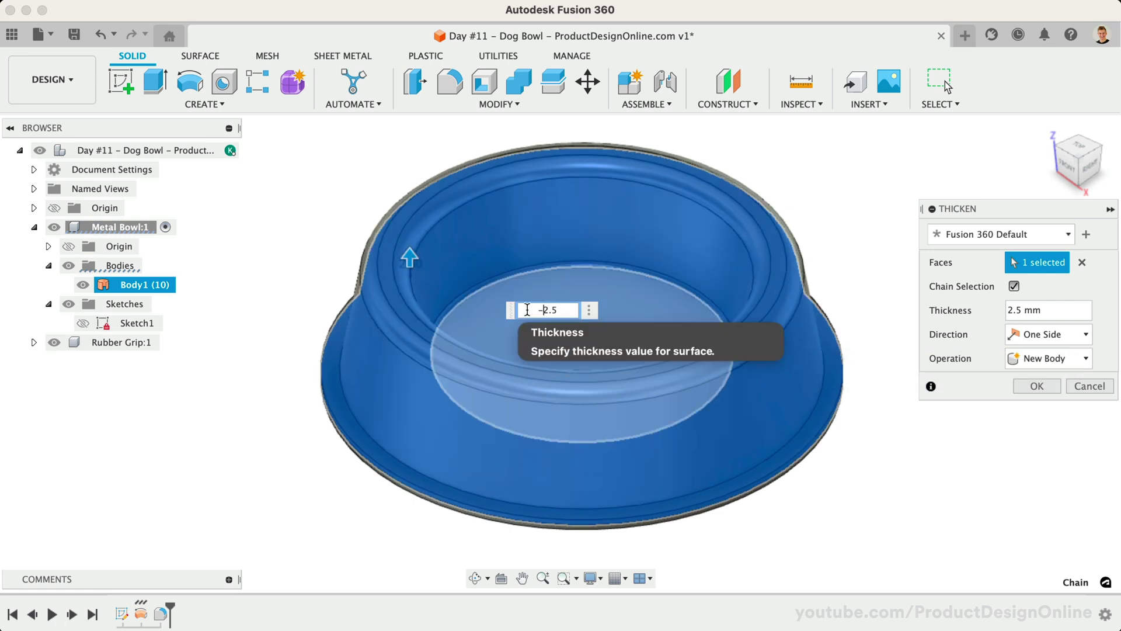
{"action": "left_click", "coordinate": [527, 310]}
{"action": "type", "text": "-"}
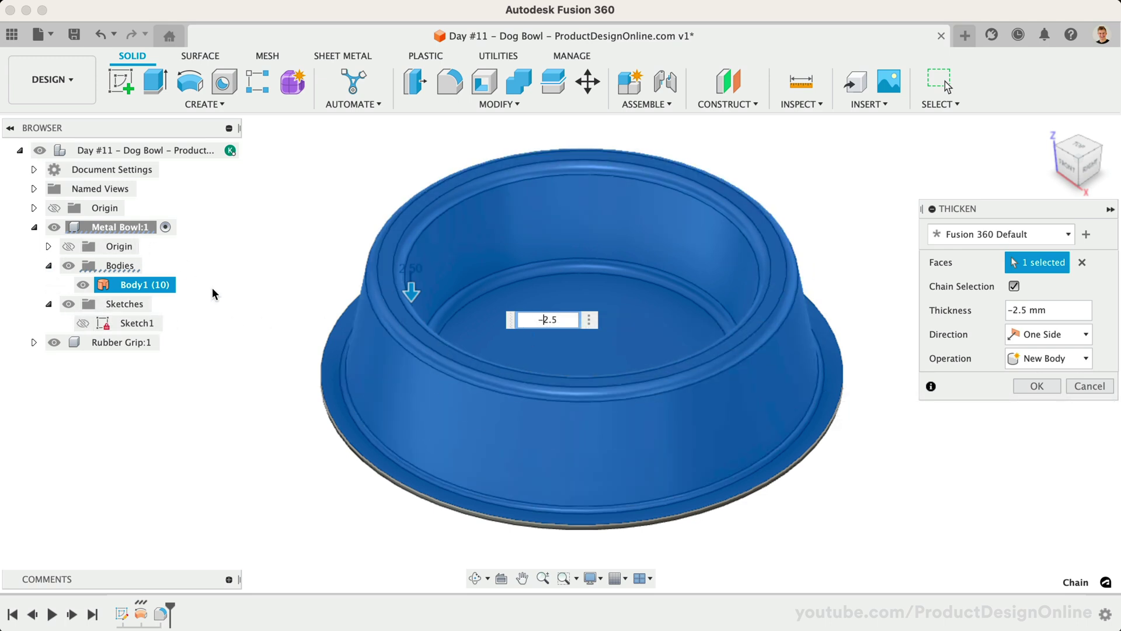
{"action": "left_click", "coordinate": [1057, 386]}
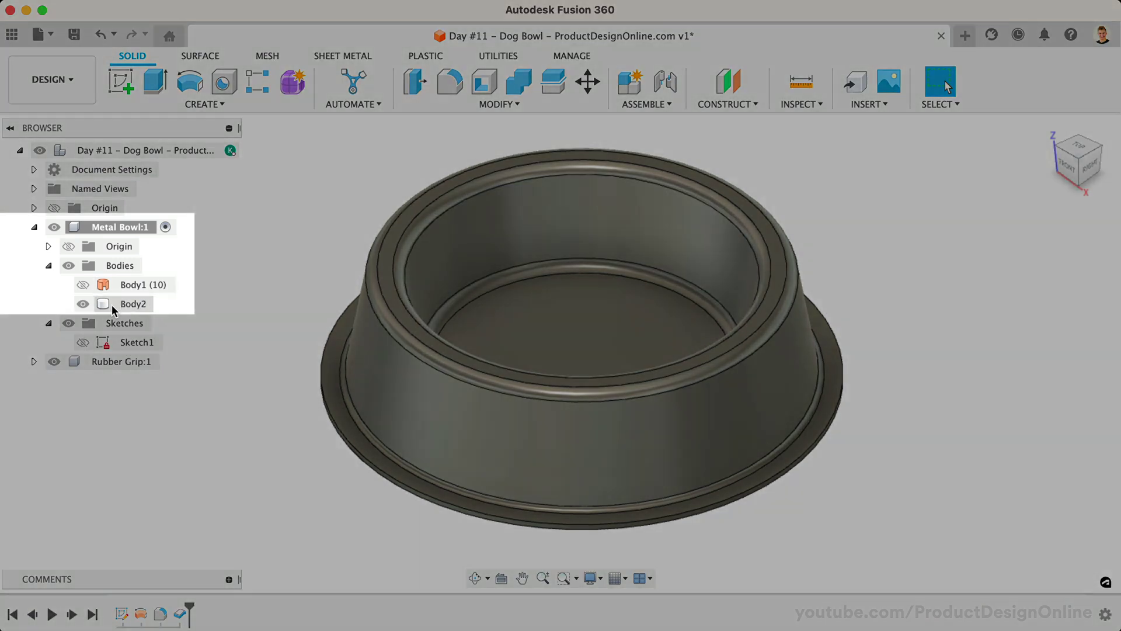
{"action": "left_click", "coordinate": [120, 303]}
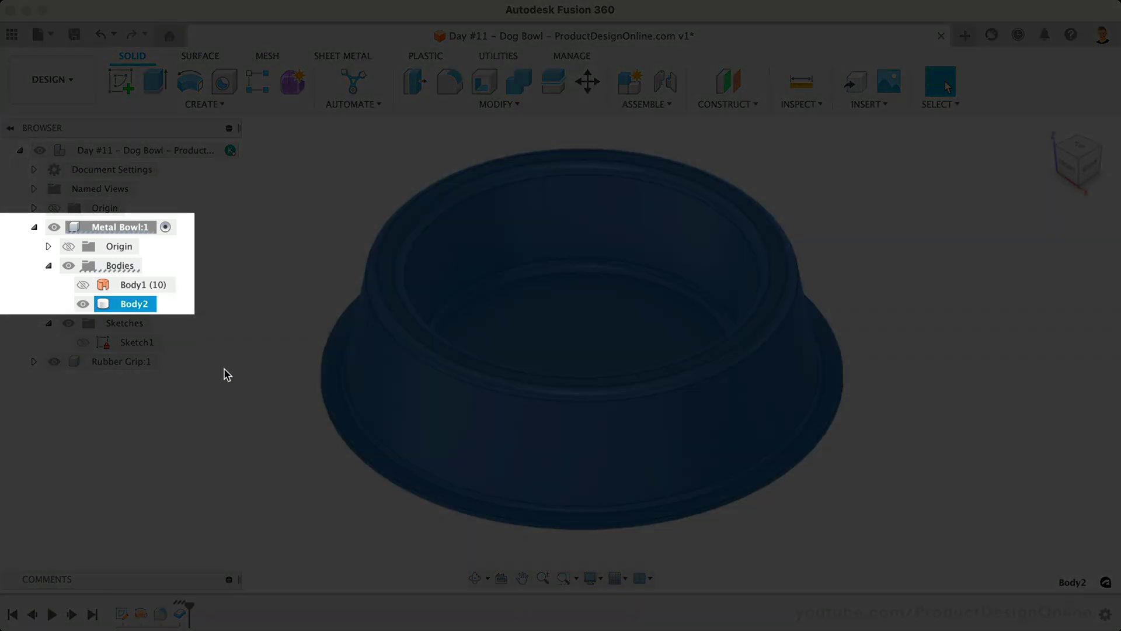
{"action": "left_click", "coordinate": [261, 442]}
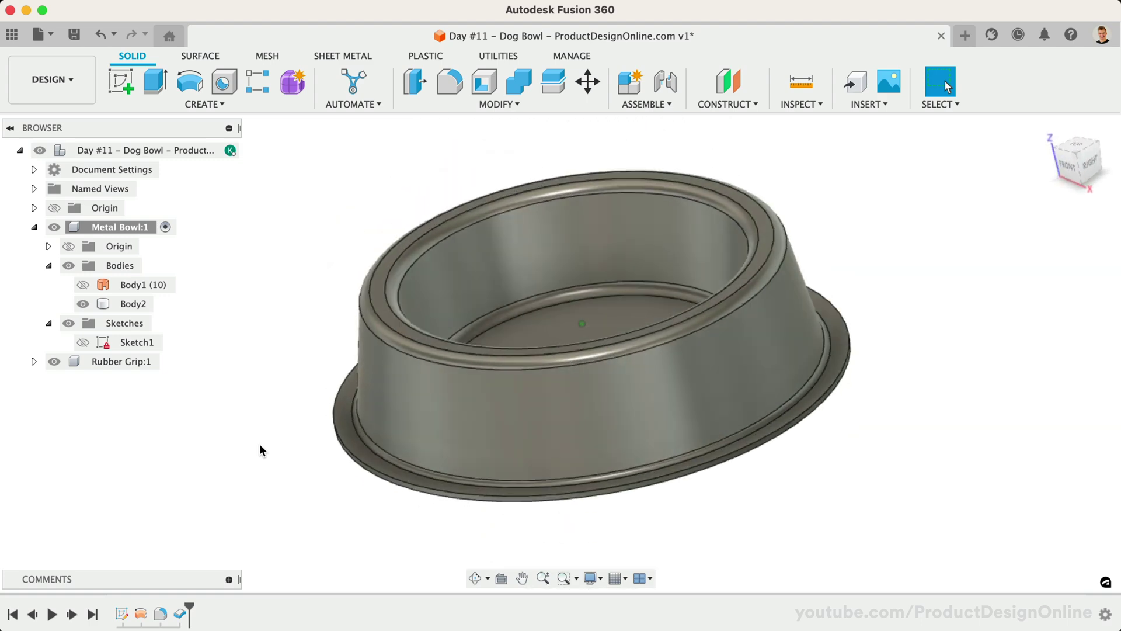
{"action": "left_click", "coordinate": [83, 284]}
{"action": "left_click", "coordinate": [83, 304]}
{"action": "left_click", "coordinate": [83, 285]}
{"action": "left_click", "coordinate": [83, 304]}
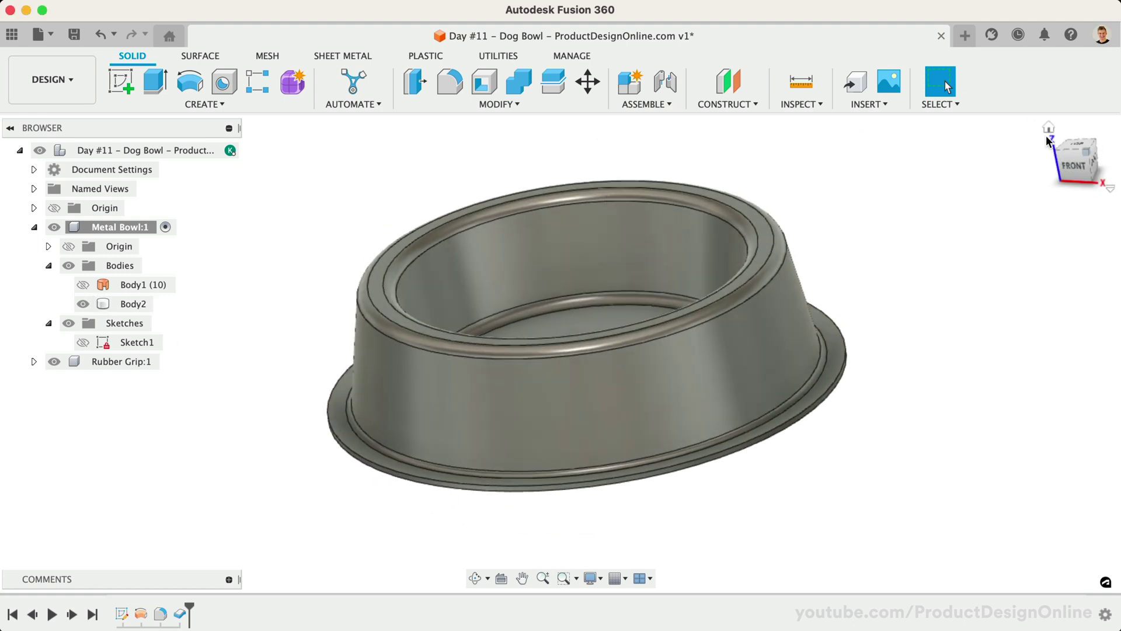
{"action": "left_click", "coordinate": [1049, 128]}
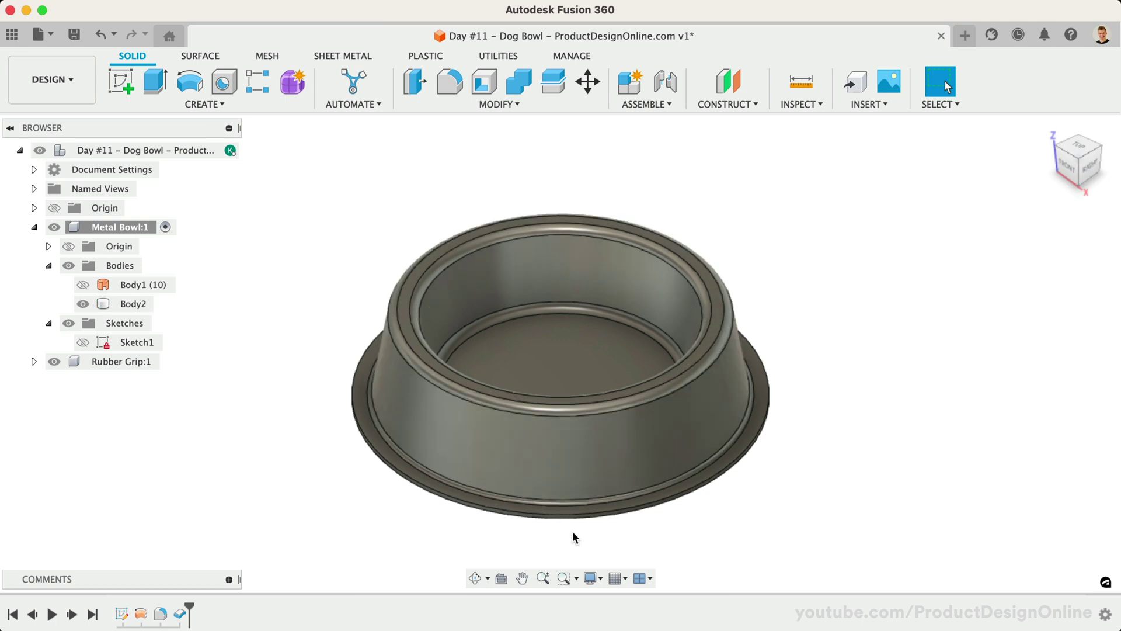
{"action": "scroll", "coordinate": [573, 536], "scroll_direction": "up", "scroll_amount": 3}
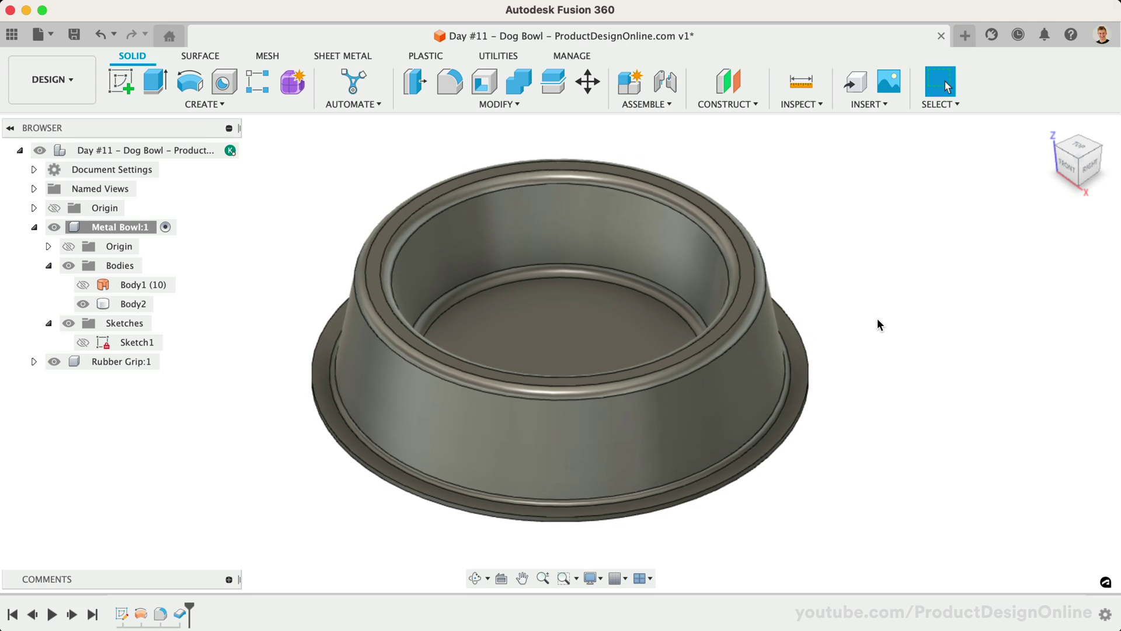
- Fillet the two bottom flange edges of the solid bowl at 0.5 mm
{"action": "key", "text": "f"}
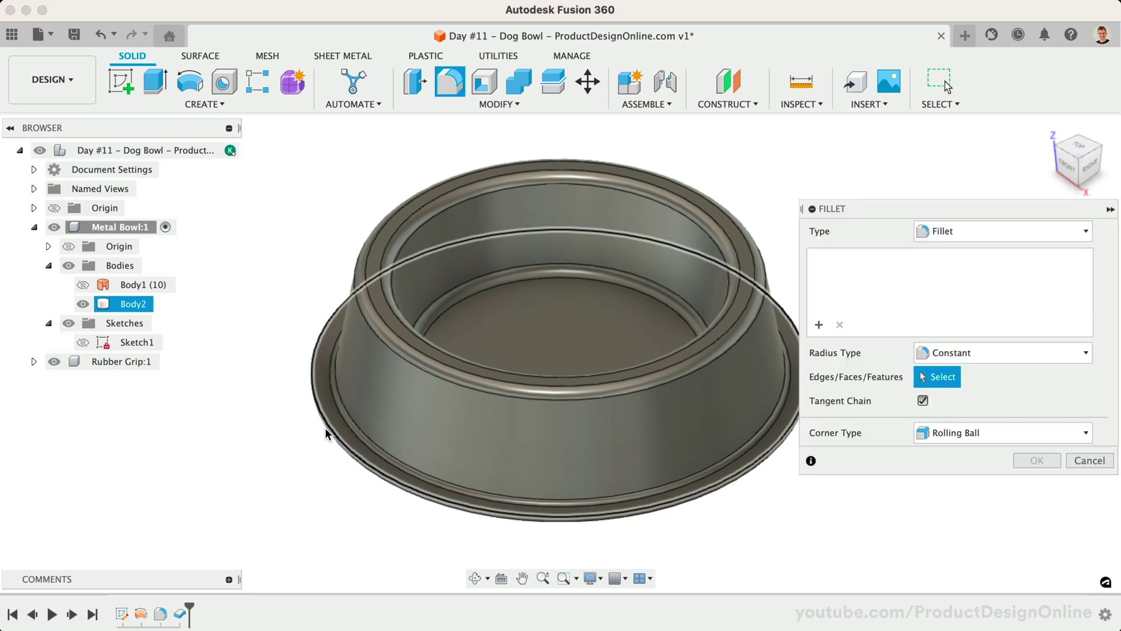
{"action": "left_click", "coordinate": [327, 438]}
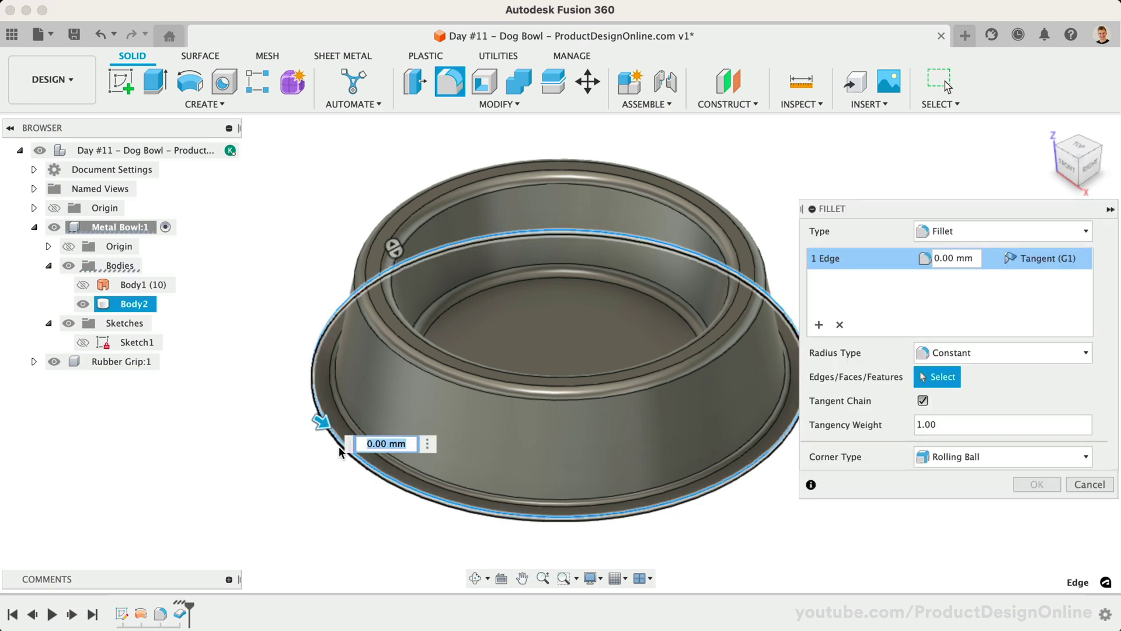
{"action": "left_click", "coordinate": [338, 456]}
{"action": "type", "text": ".5"}
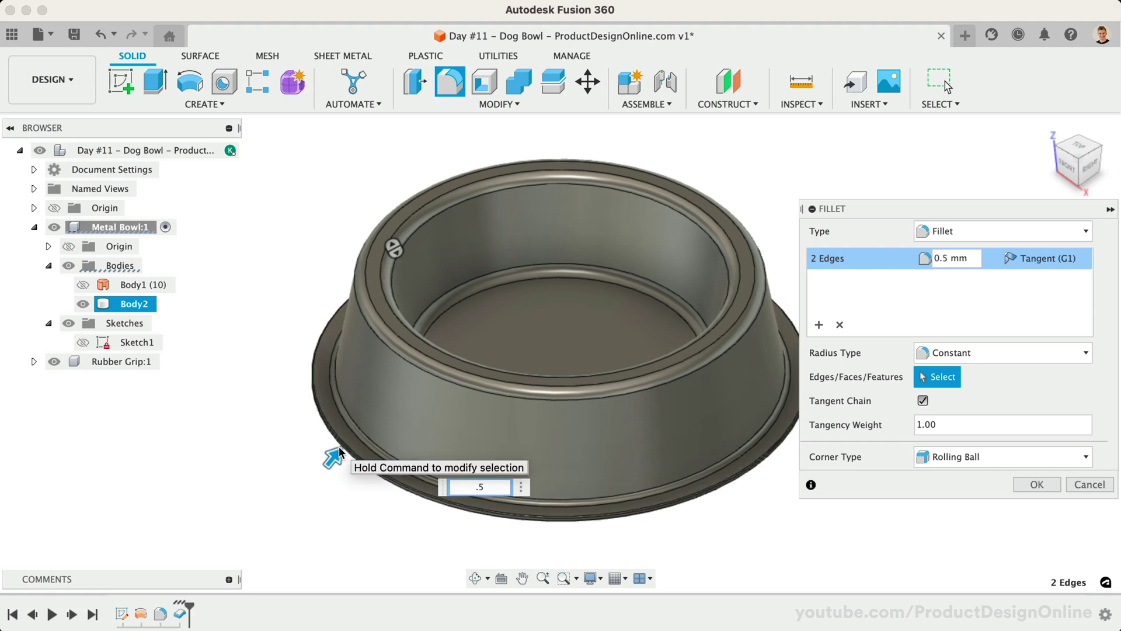
{"action": "key", "text": "Return"}
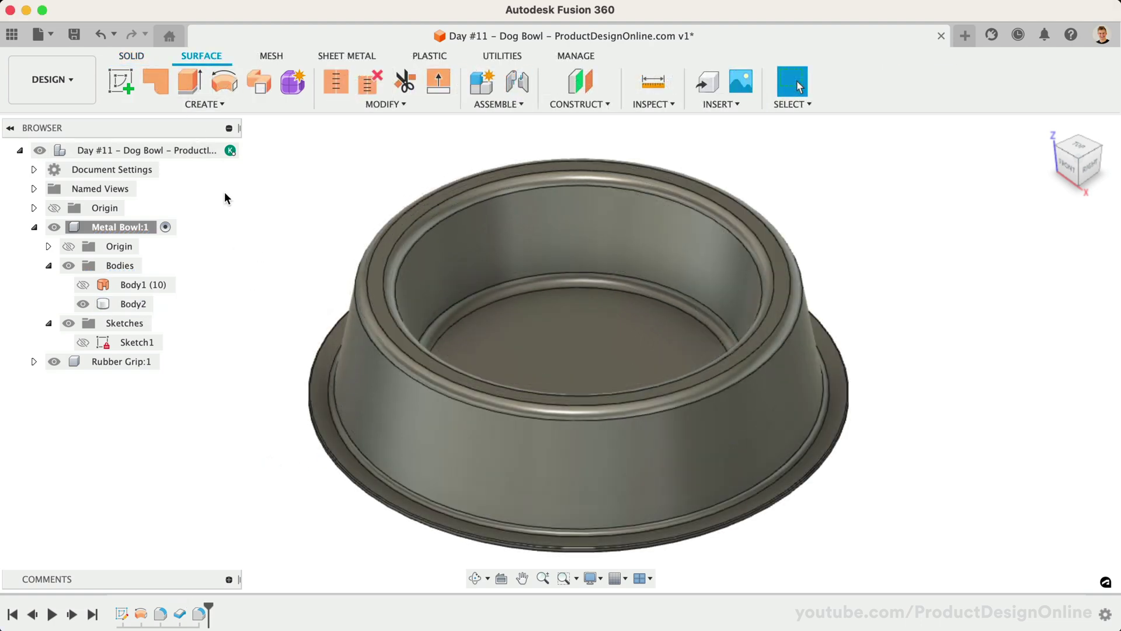
- Offset the outer flange face by 0.3 mm as a new surface, Chain Selection off
{"action": "left_click", "coordinate": [205, 104]}
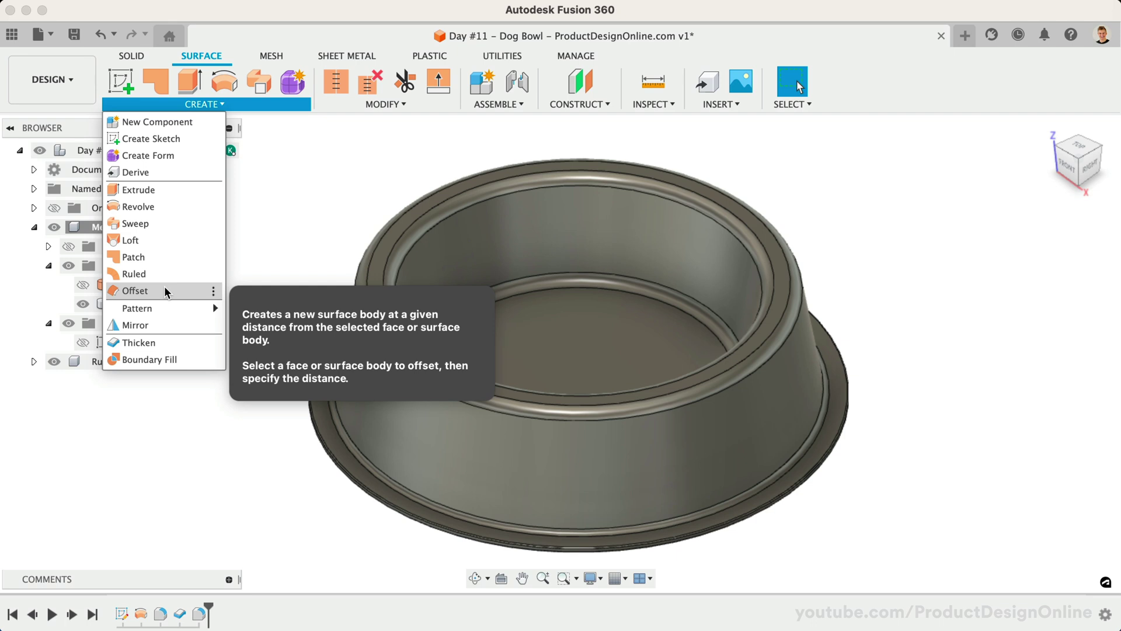
{"action": "left_click", "coordinate": [164, 291]}
{"action": "scroll", "coordinate": [308, 536], "scroll_direction": "up", "scroll_amount": 5}
{"action": "scroll", "coordinate": [309, 537], "scroll_direction": "up", "scroll_amount": 6}
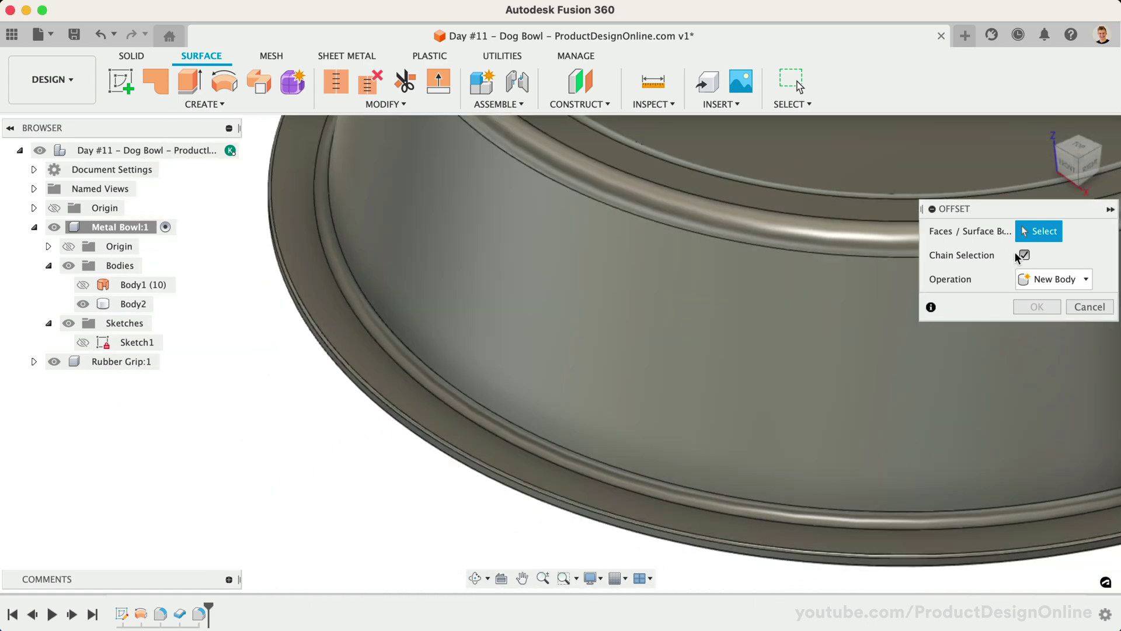
{"action": "left_click", "coordinate": [1025, 255]}
{"action": "left_click", "coordinate": [426, 425]}
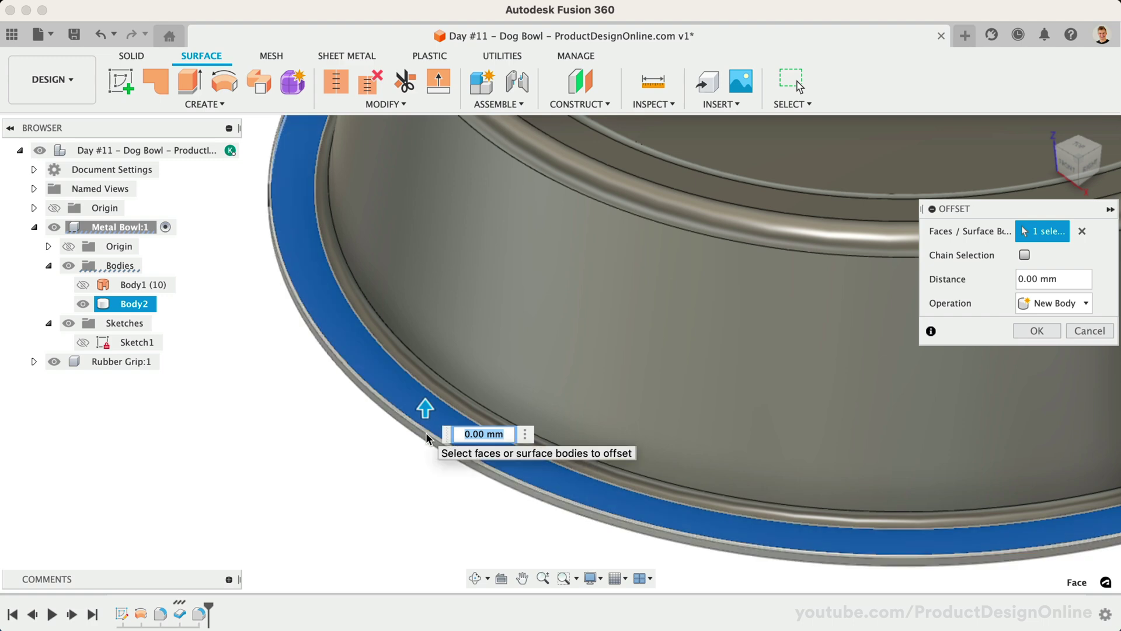
{"action": "middle_click_drag", "start_coordinate": [426, 441], "coordinate": [412, 447], "text": "shift"}
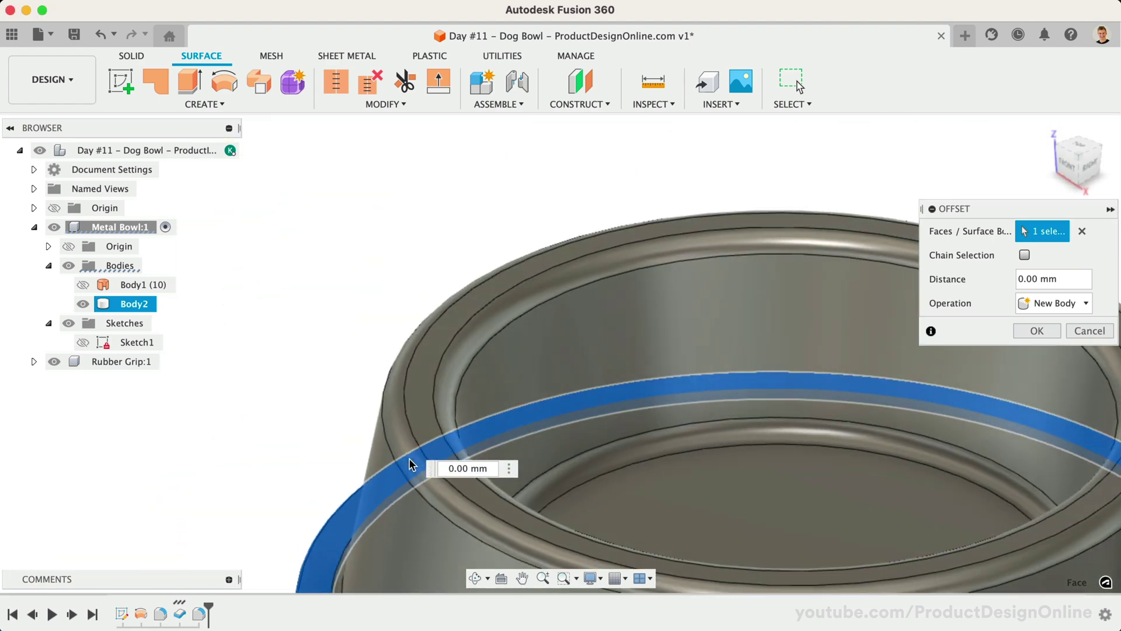
{"action": "type", "text": ".3"}
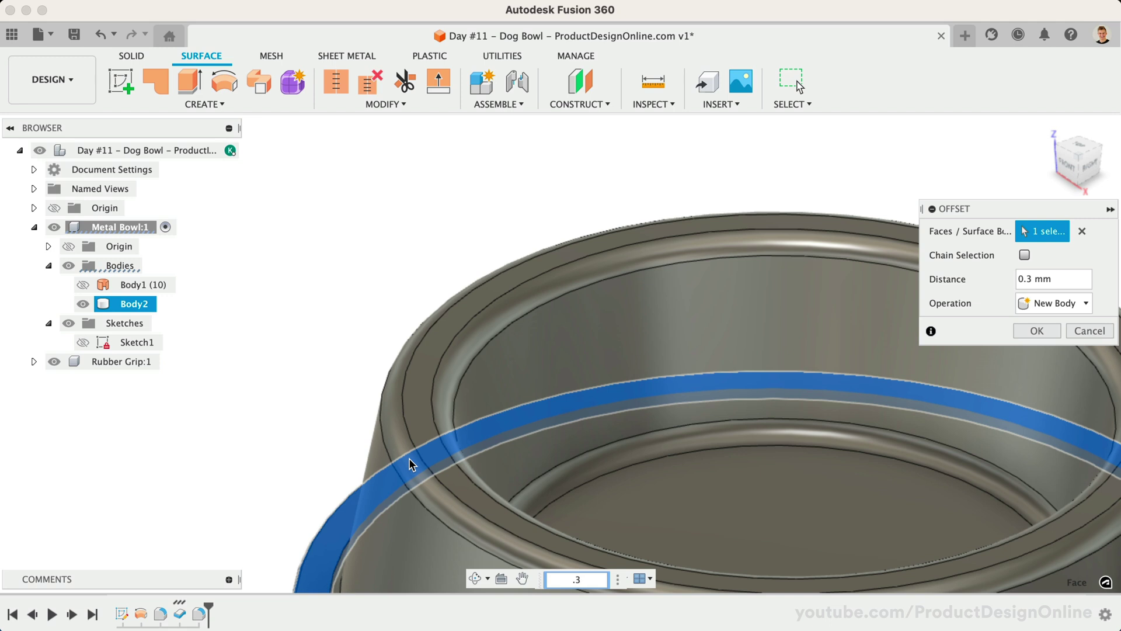
{"action": "left_click", "coordinate": [1037, 331]}
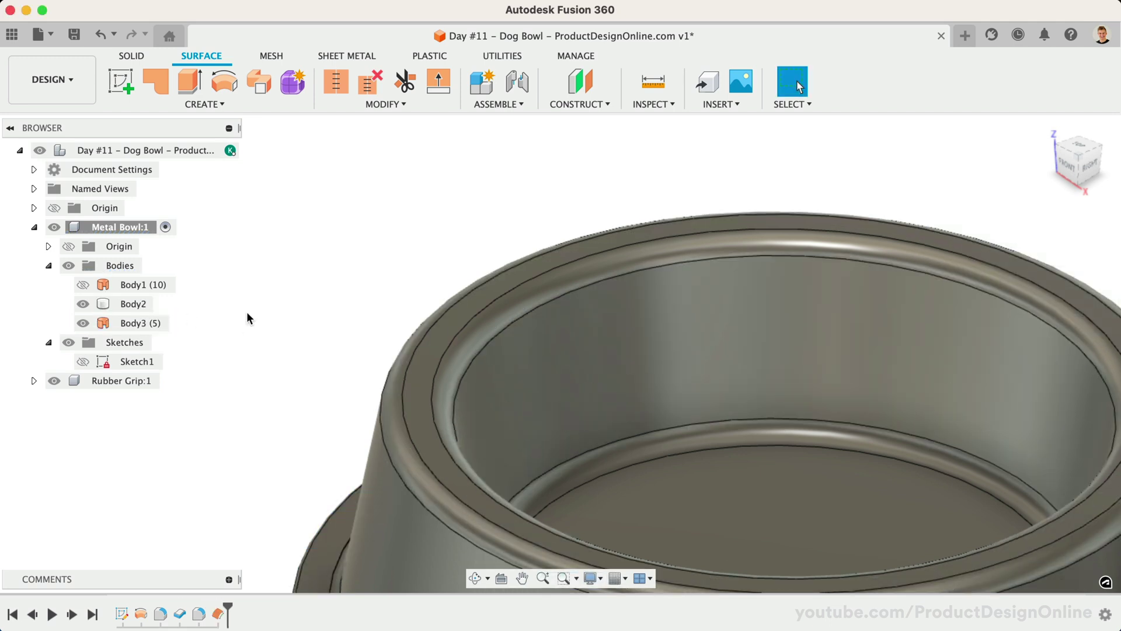
{"action": "left_click", "coordinate": [83, 304]}
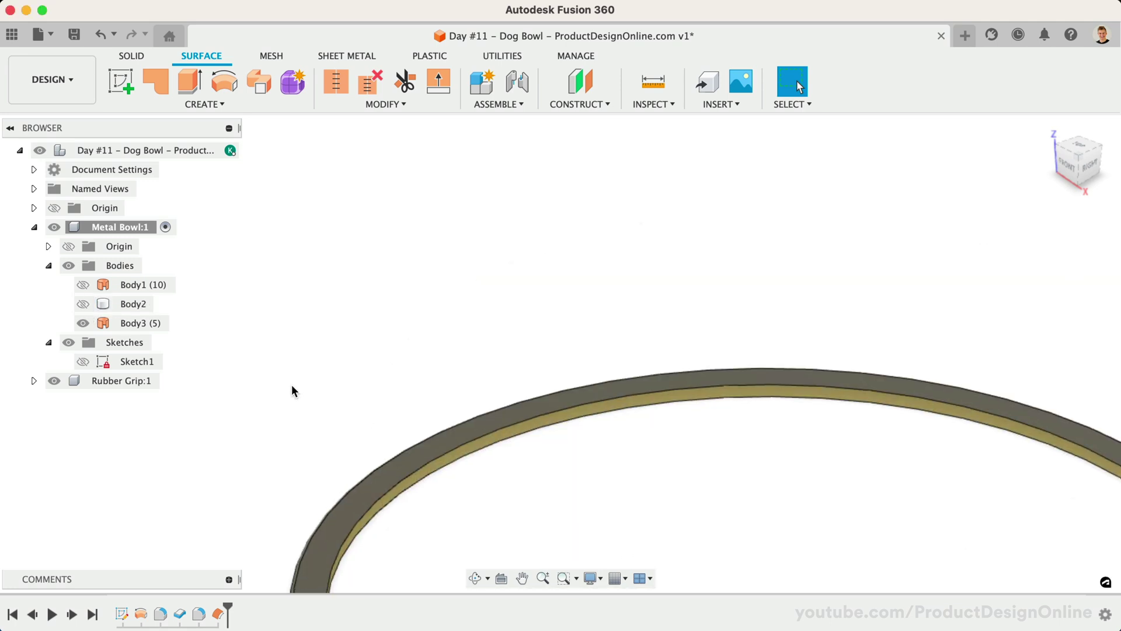
{"action": "left_click", "coordinate": [1052, 129]}
{"action": "scroll", "coordinate": [493, 279], "scroll_direction": "up", "scroll_amount": 3}
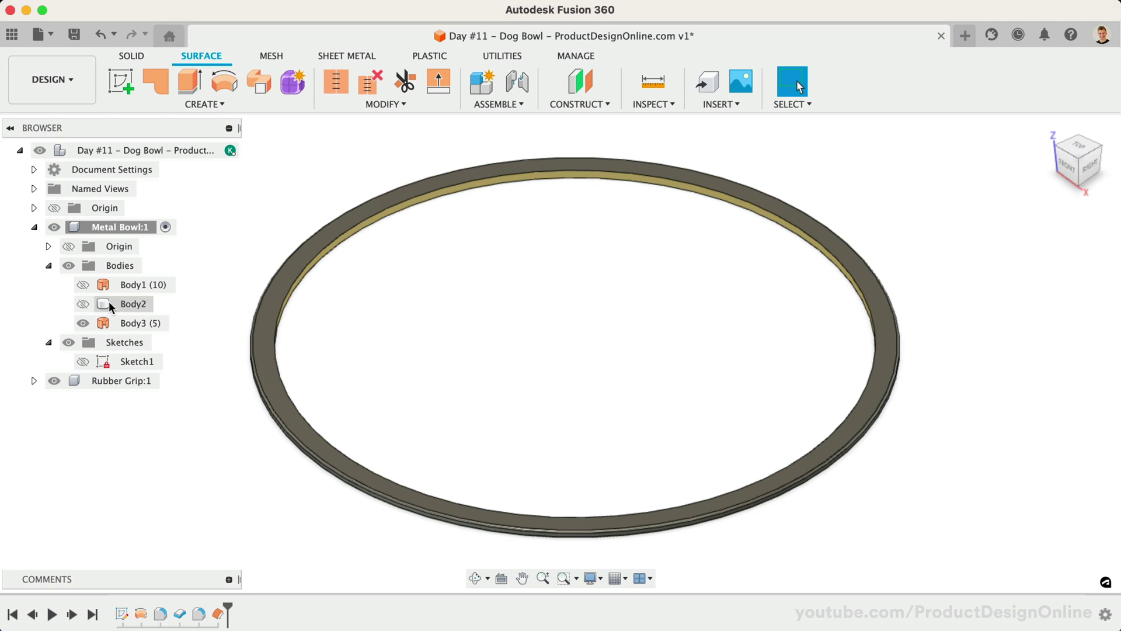
{"action": "left_click", "coordinate": [140, 303]}
{"action": "left_click", "coordinate": [85, 305]}
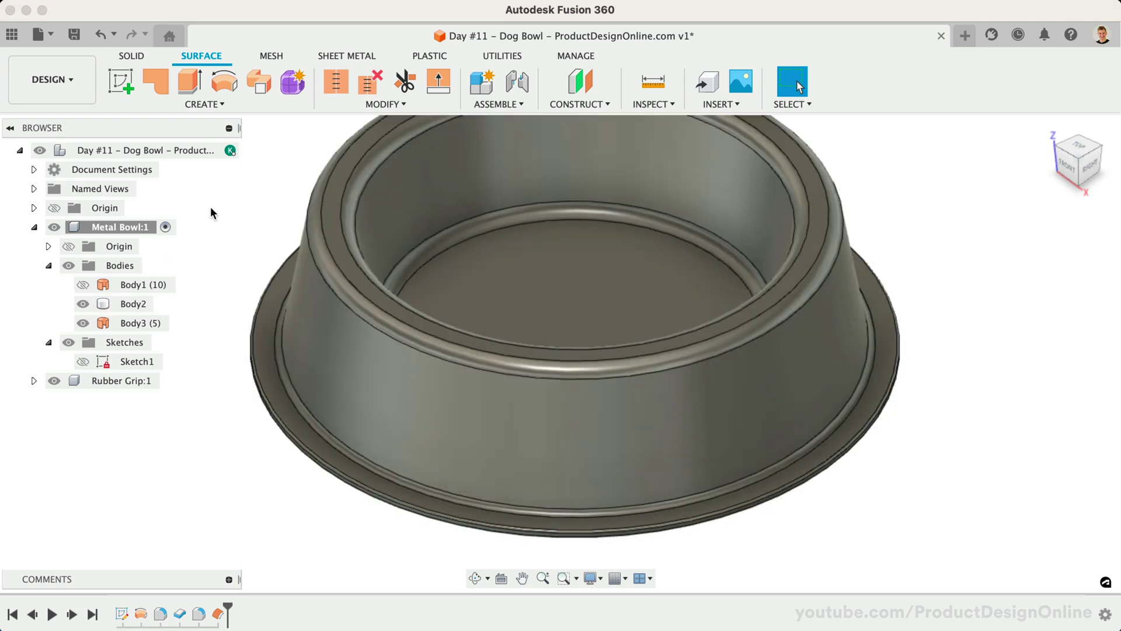
- Thicken the 0.3 mm offset flange band by 1 mm into new body Body4
{"action": "left_click", "coordinate": [228, 105]}
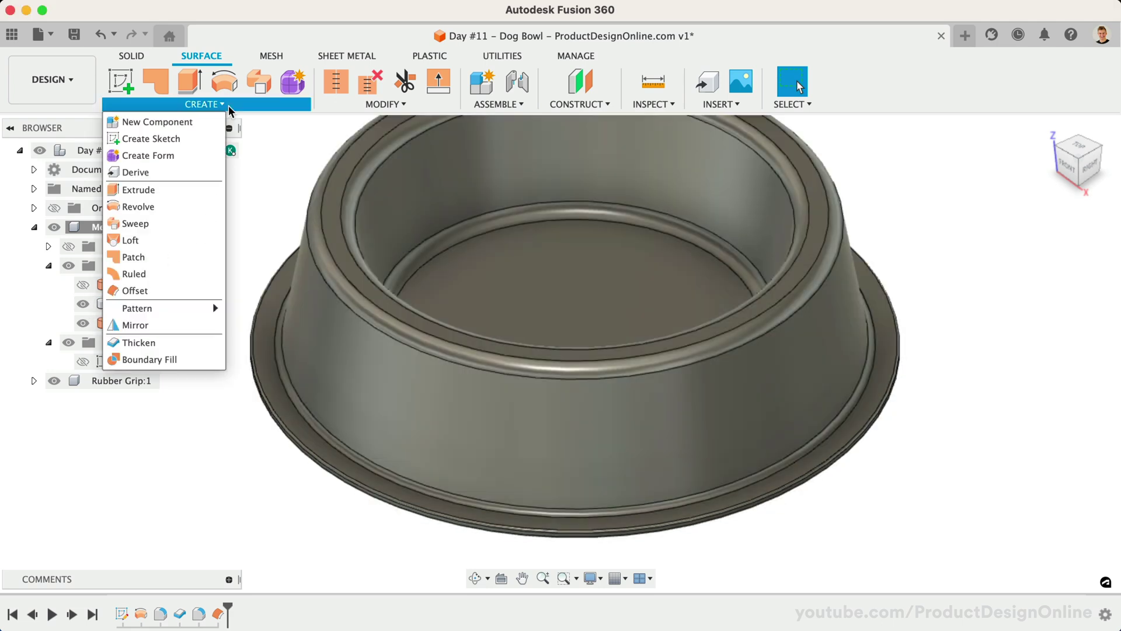
{"action": "left_click", "coordinate": [168, 342]}
{"action": "left_click", "coordinate": [269, 392]}
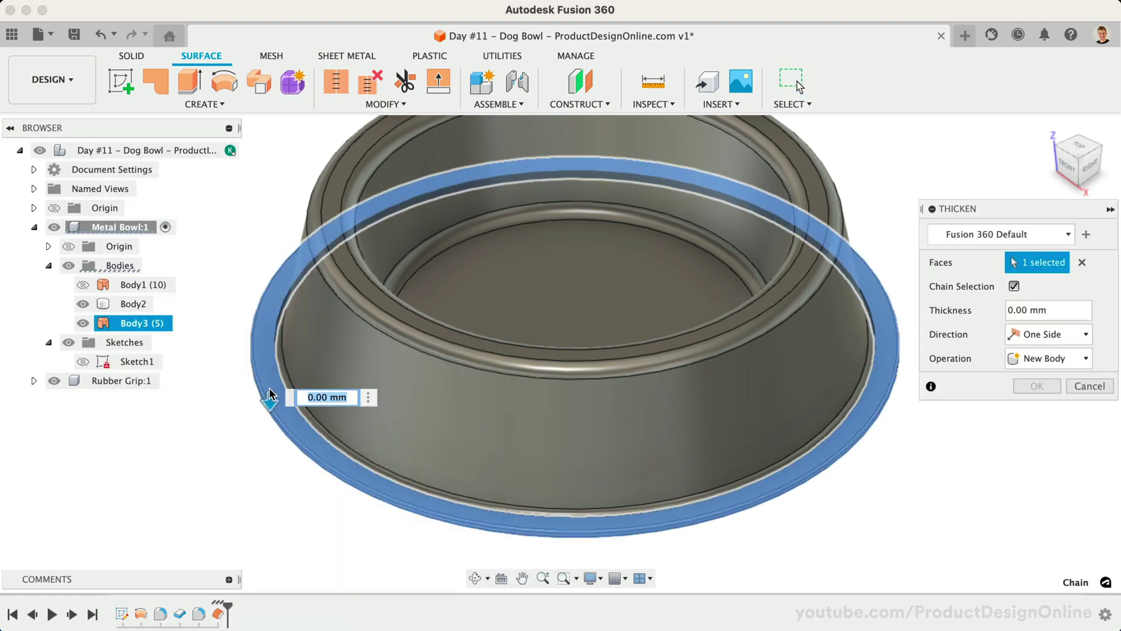
{"action": "type", "text": "1"}
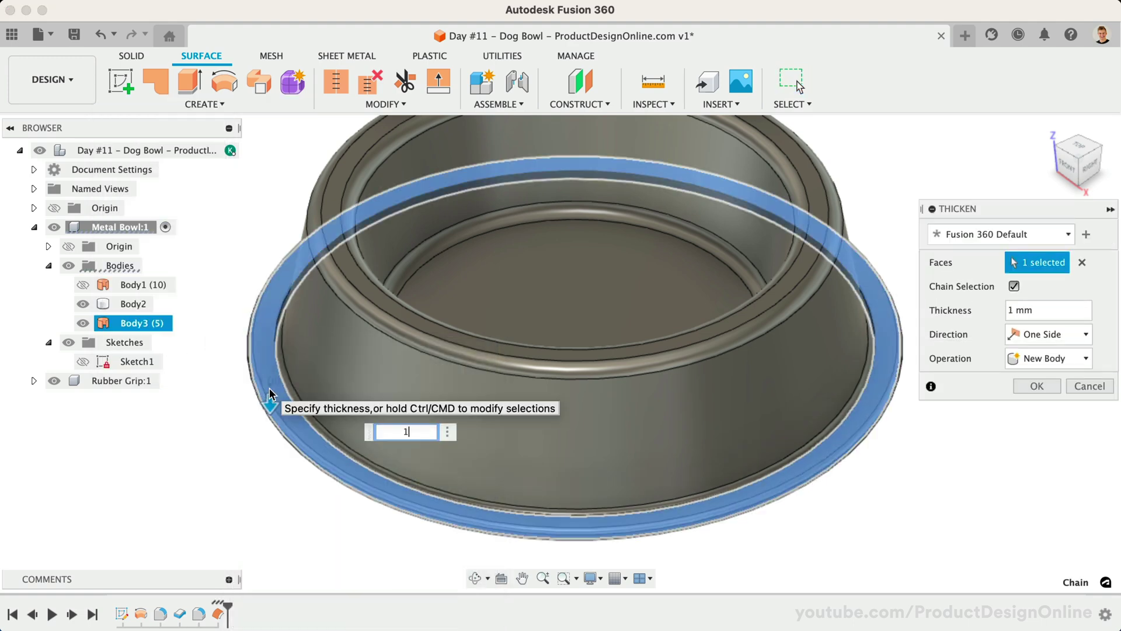
{"action": "left_click", "coordinate": [1017, 390]}
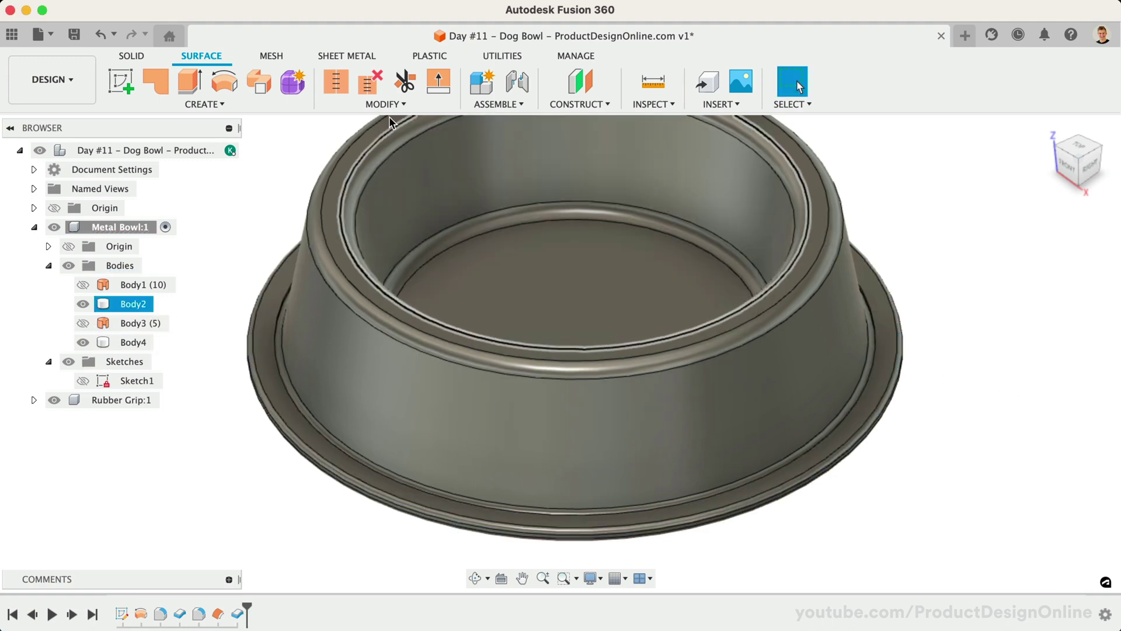
- Apply the Stainless Steel – Polished appearance to the bowl body
{"action": "left_click", "coordinate": [379, 104]}
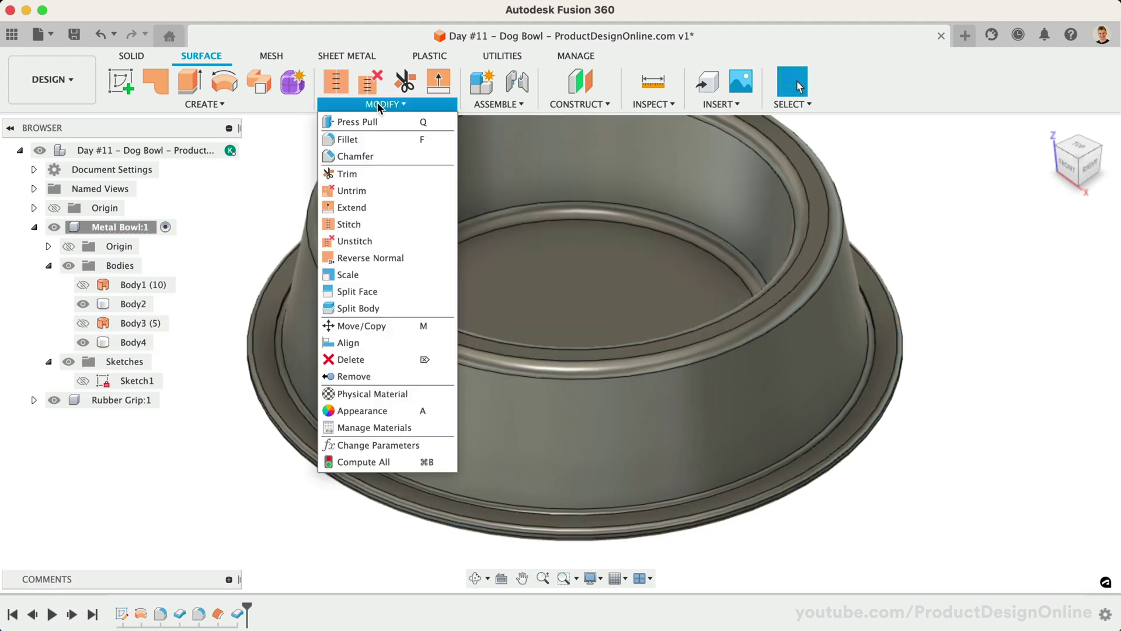
{"action": "left_click", "coordinate": [368, 411]}
{"action": "left_click", "coordinate": [838, 458]}
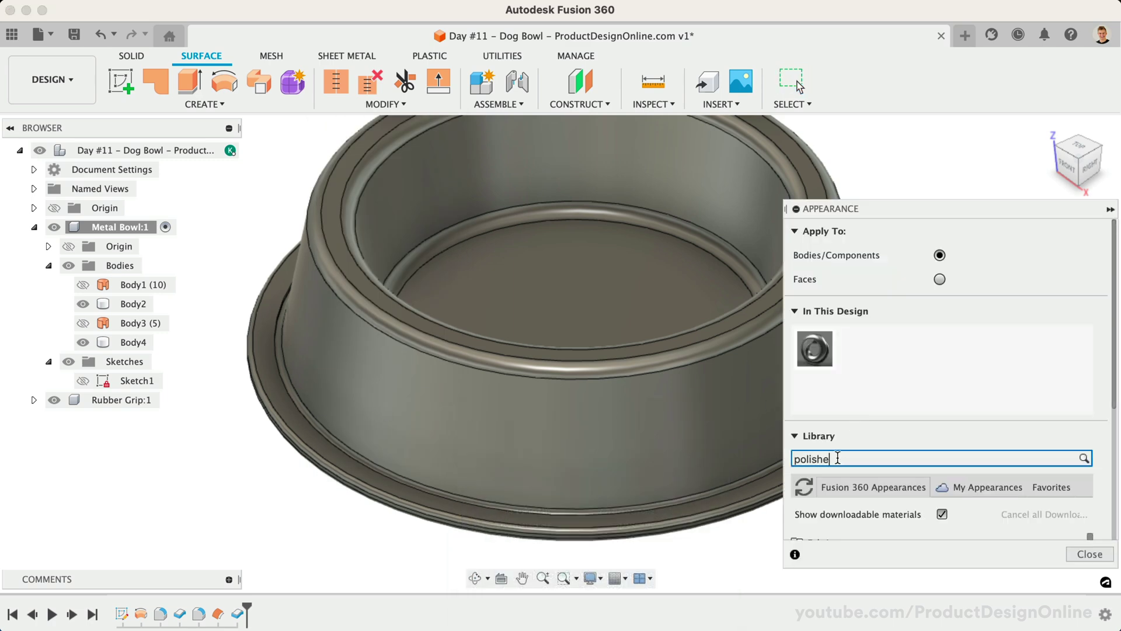
{"action": "type", "text": "polished stainless"}
{"action": "key", "text": "Return"}
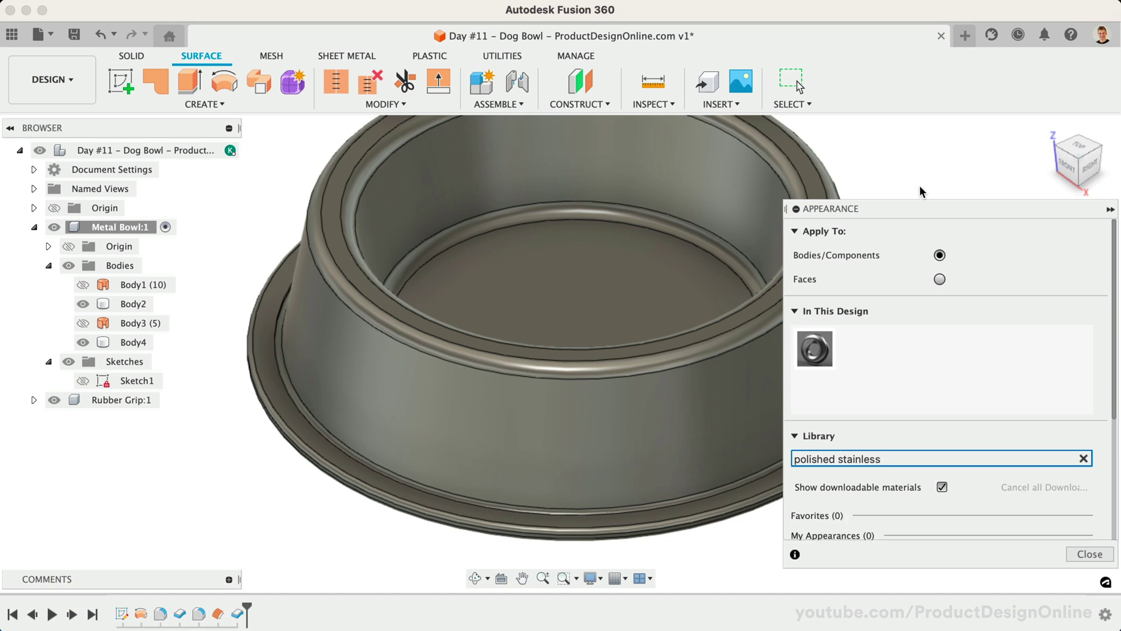
{"action": "left_click_drag", "start_coordinate": [911, 208], "coordinate": [848, 87]}
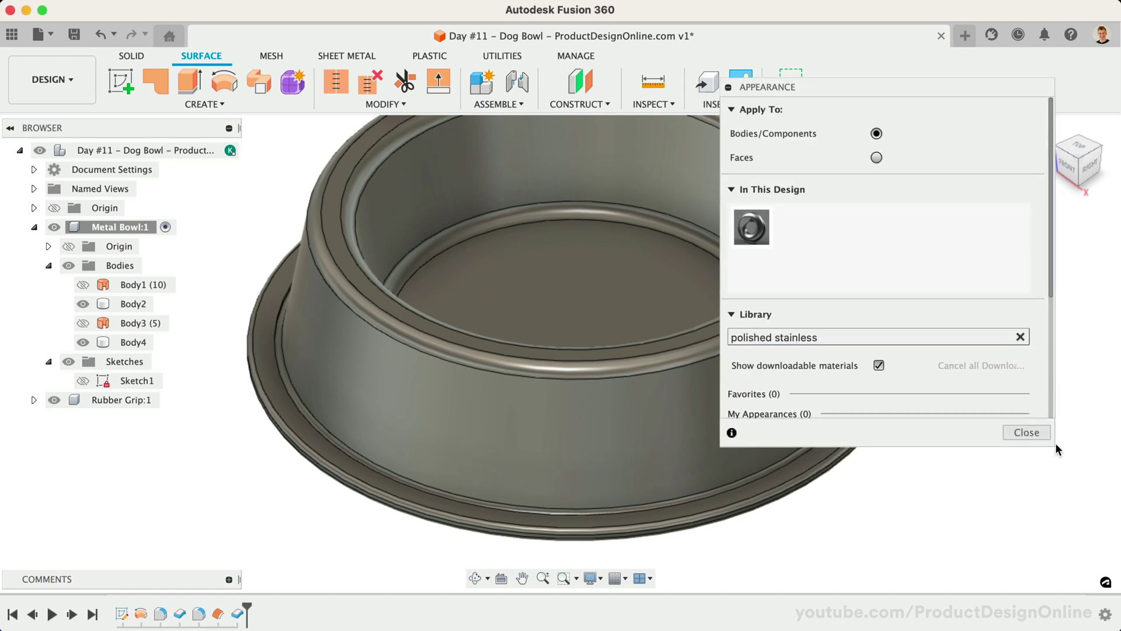
{"action": "left_click_drag", "start_coordinate": [1051, 444], "coordinate": [1067, 585]}
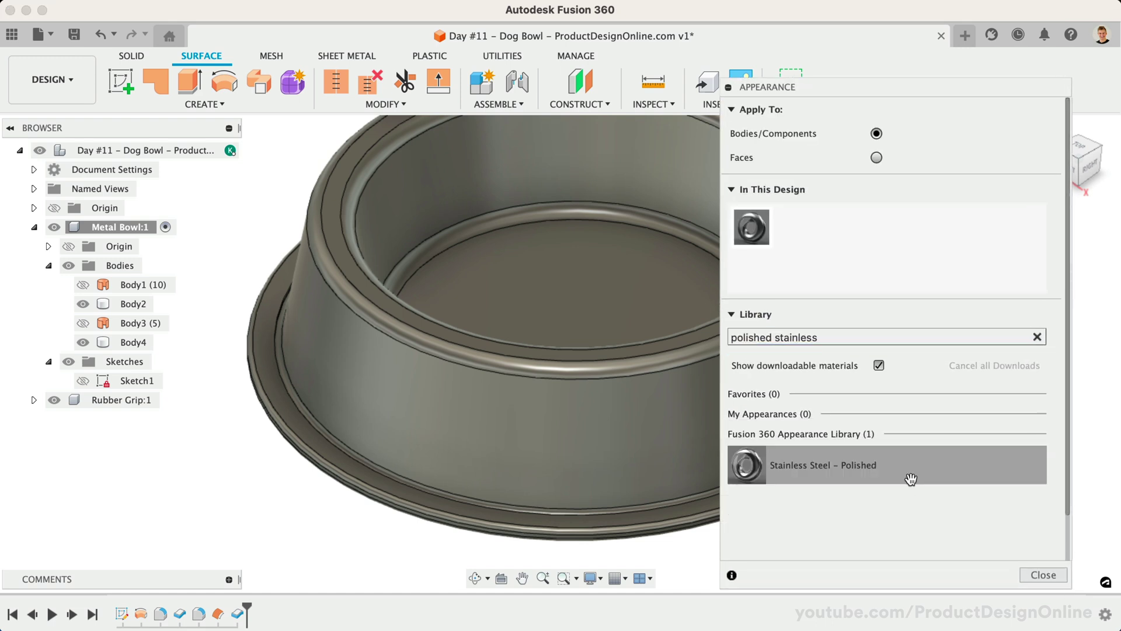
{"action": "left_click_drag", "start_coordinate": [911, 479], "coordinate": [655, 430]}
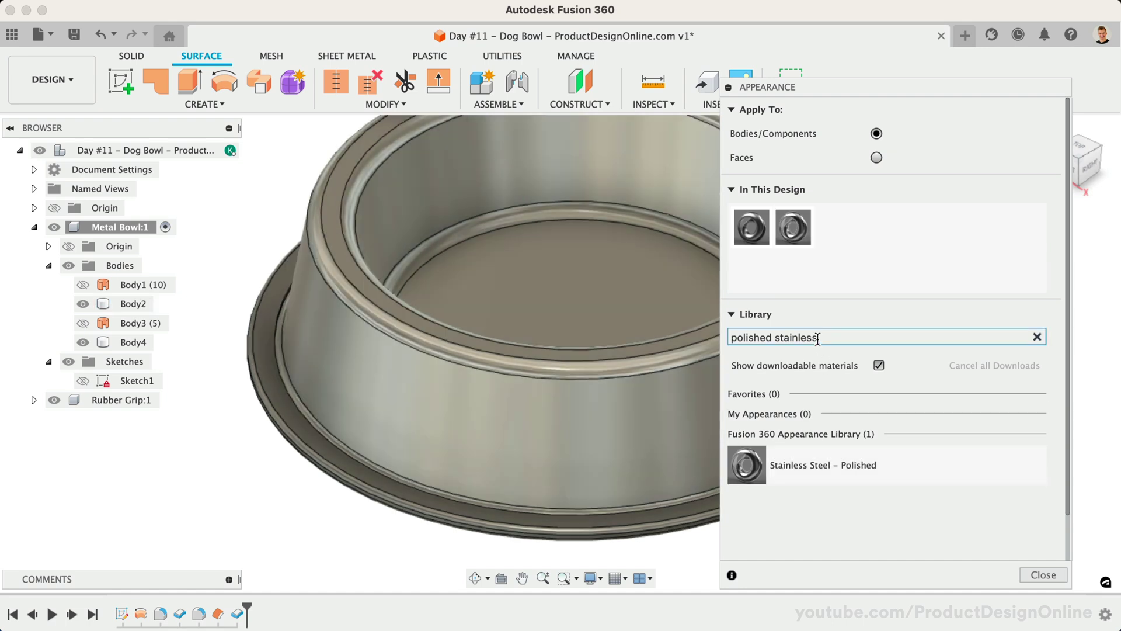
- Search 'rubber' and apply Rubber – Hard to the flange band Body4
{"action": "triple_click", "coordinate": [818, 338]}
{"action": "type", "text": "black rubber"}
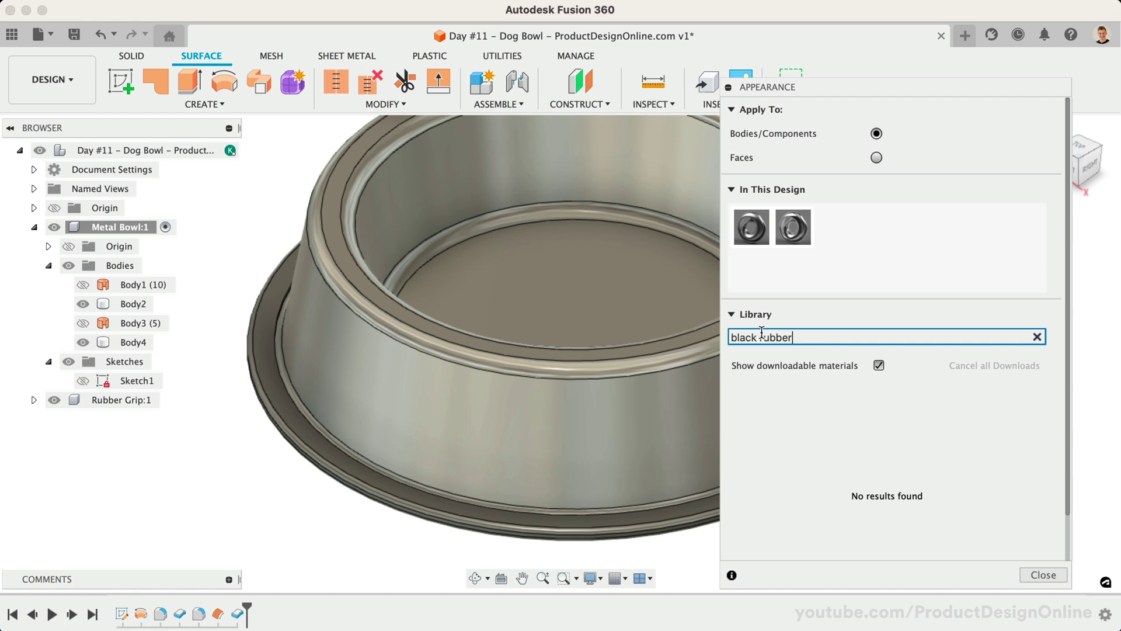
{"action": "double_click", "coordinate": [753, 337]}
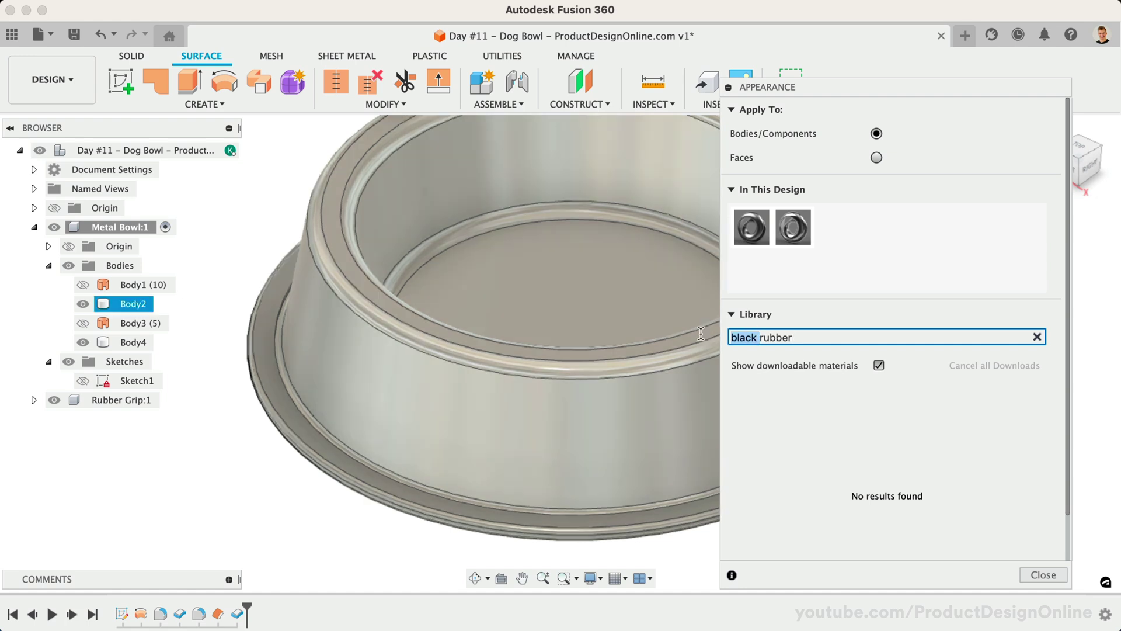
{"action": "key", "text": "BackSpace"}
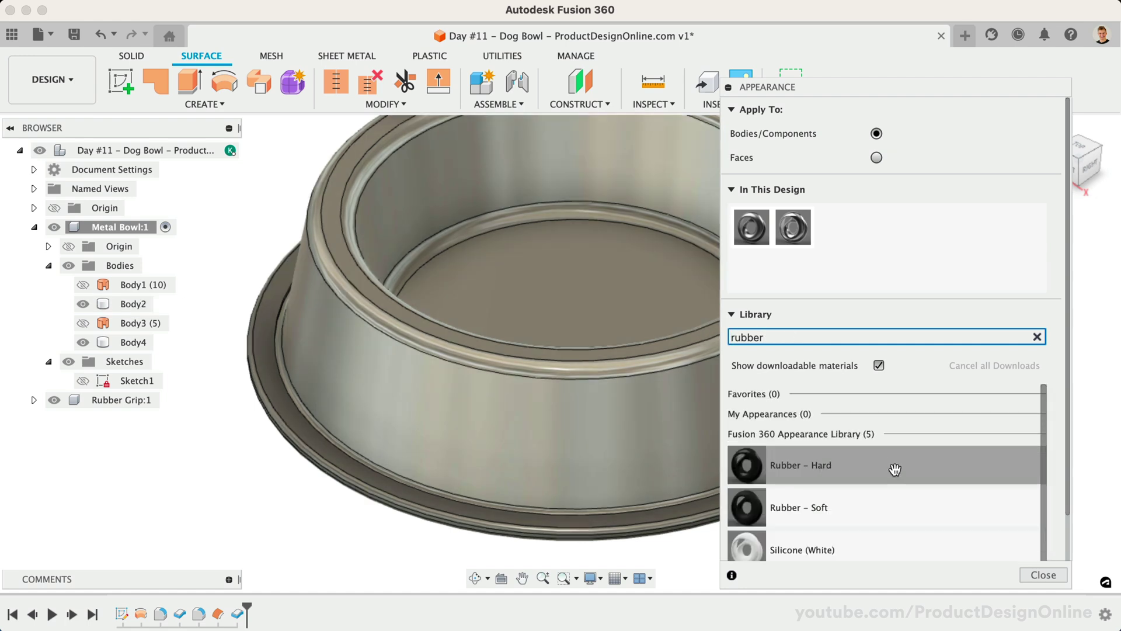
{"action": "left_click_drag", "start_coordinate": [888, 467], "coordinate": [526, 532]}
{"action": "left_click", "coordinate": [1043, 575]}
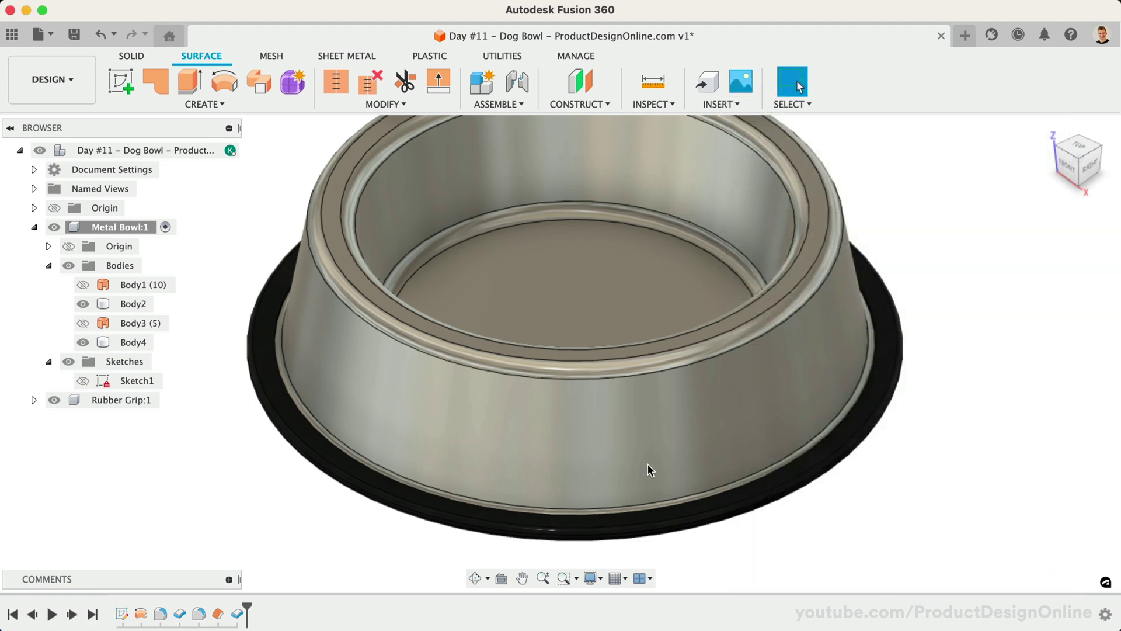
- Move Body4 into Rubber Grip:1, then add an XZ-plane section analysis viewed from the back
{"action": "left_click", "coordinate": [130, 342]}
{"action": "left_click_drag", "start_coordinate": [130, 341], "coordinate": [114, 400]}
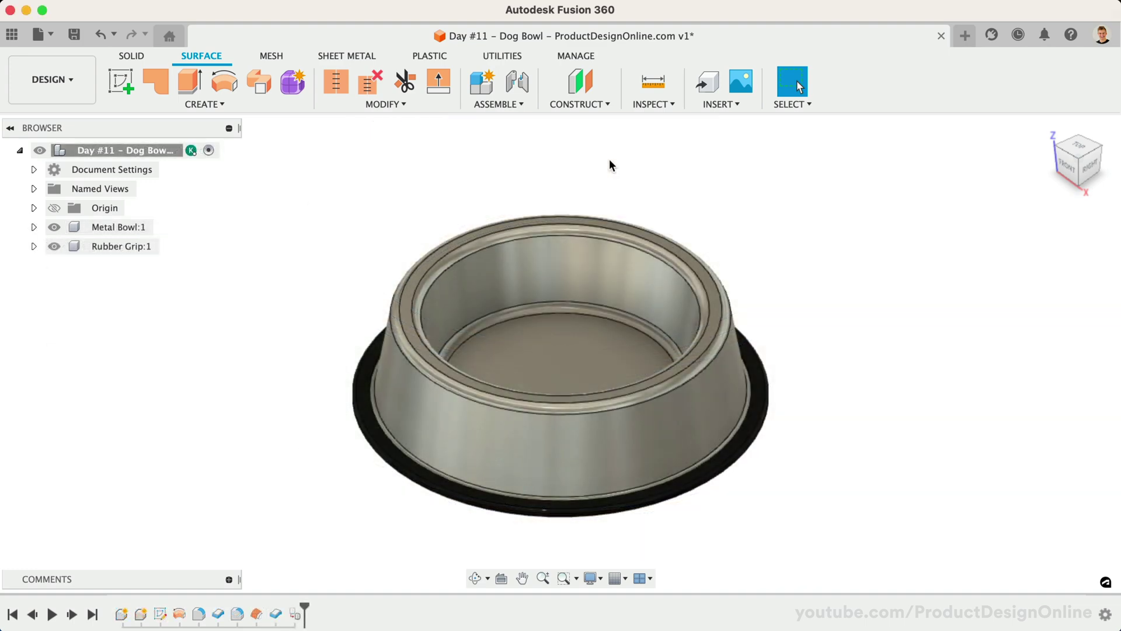
{"action": "left_click", "coordinate": [663, 106]}
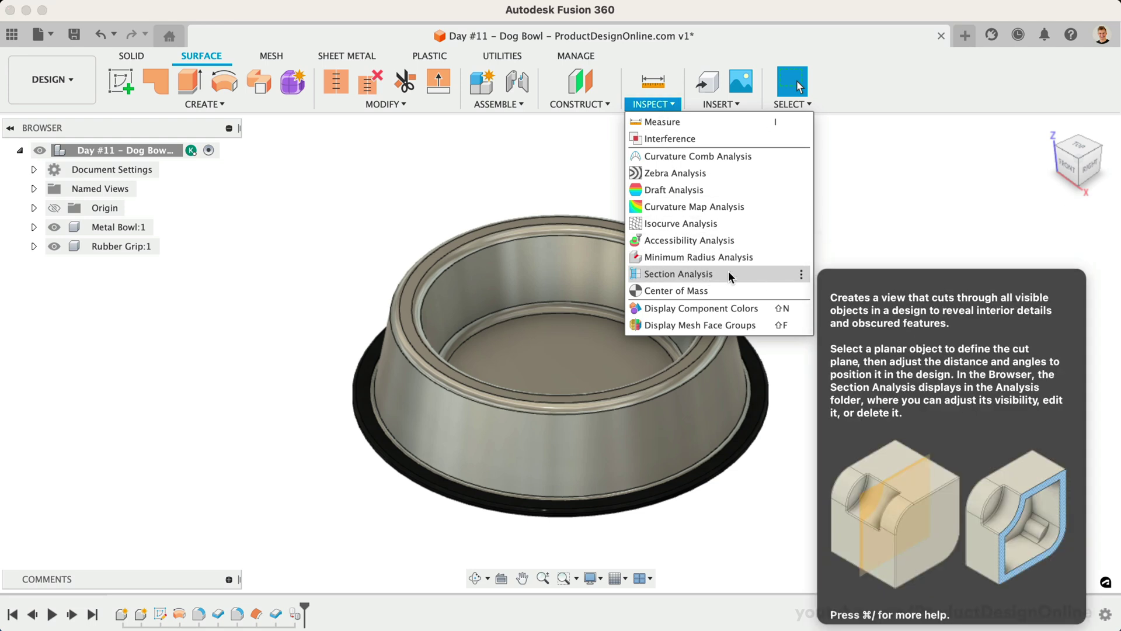
{"action": "left_click", "coordinate": [732, 277]}
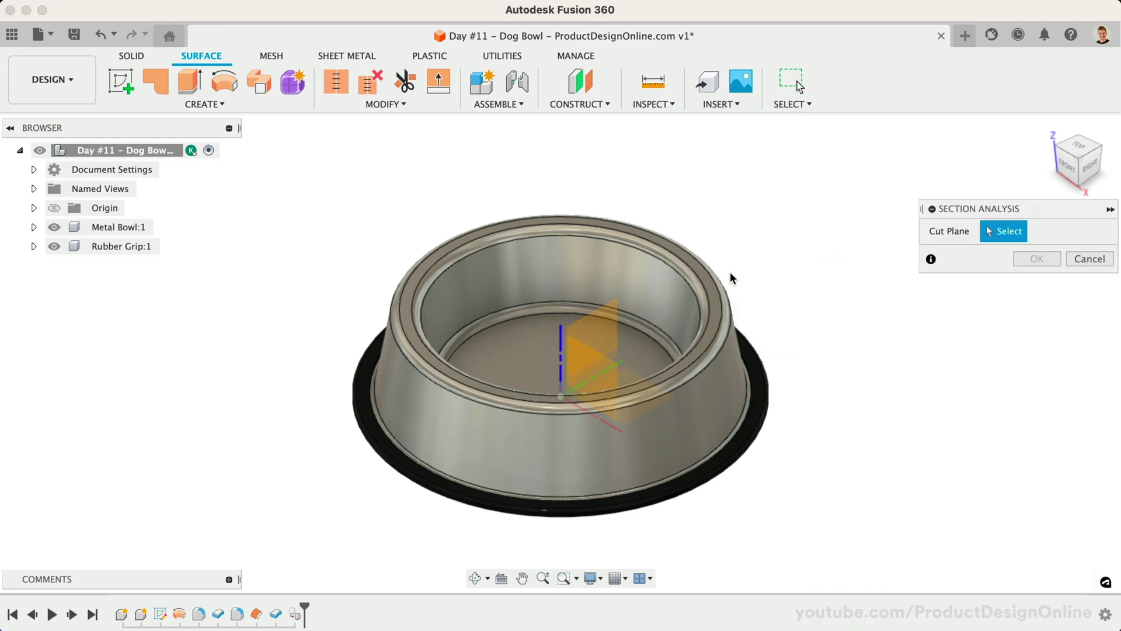
{"action": "left_click", "coordinate": [593, 371]}
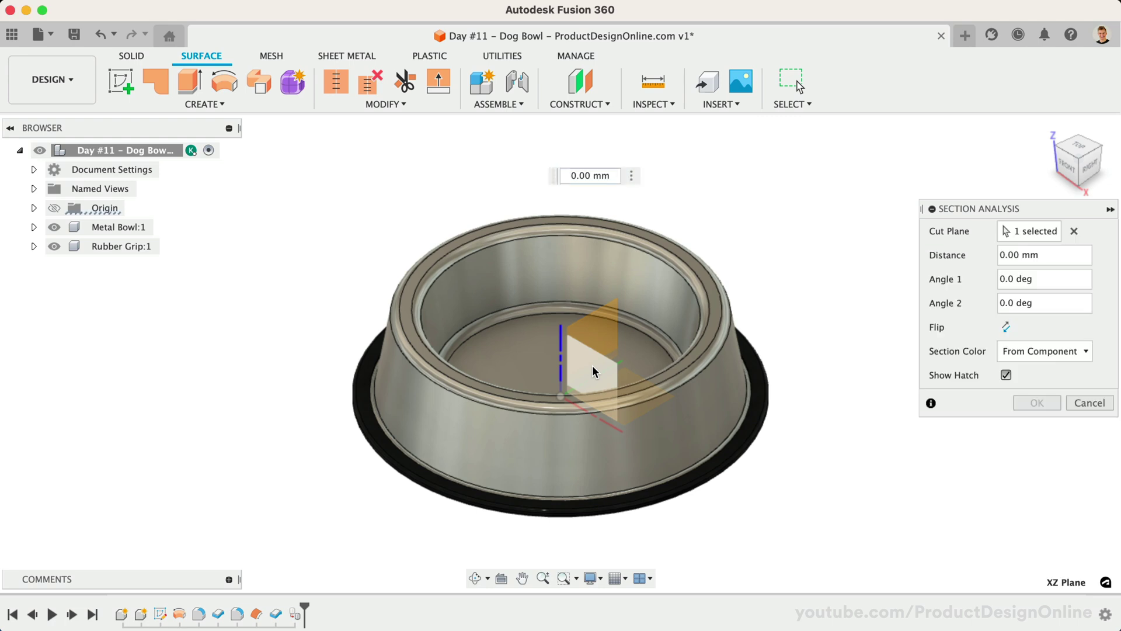
{"action": "left_click", "coordinate": [1101, 153]}
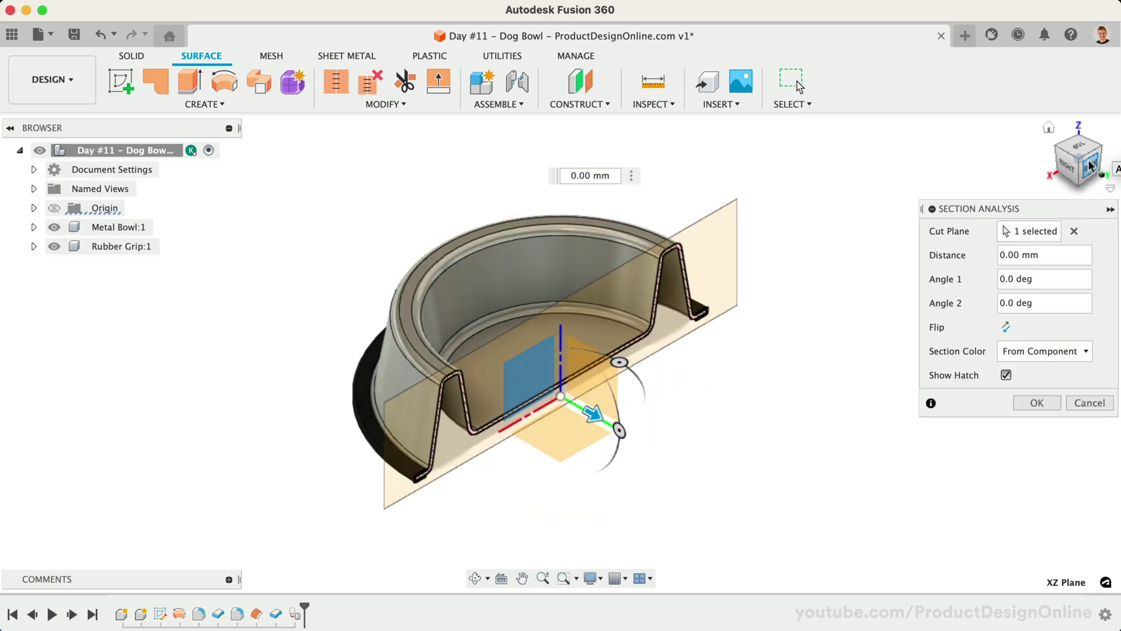
{"action": "left_click", "coordinate": [1072, 179]}
{"action": "left_click", "coordinate": [1038, 403]}
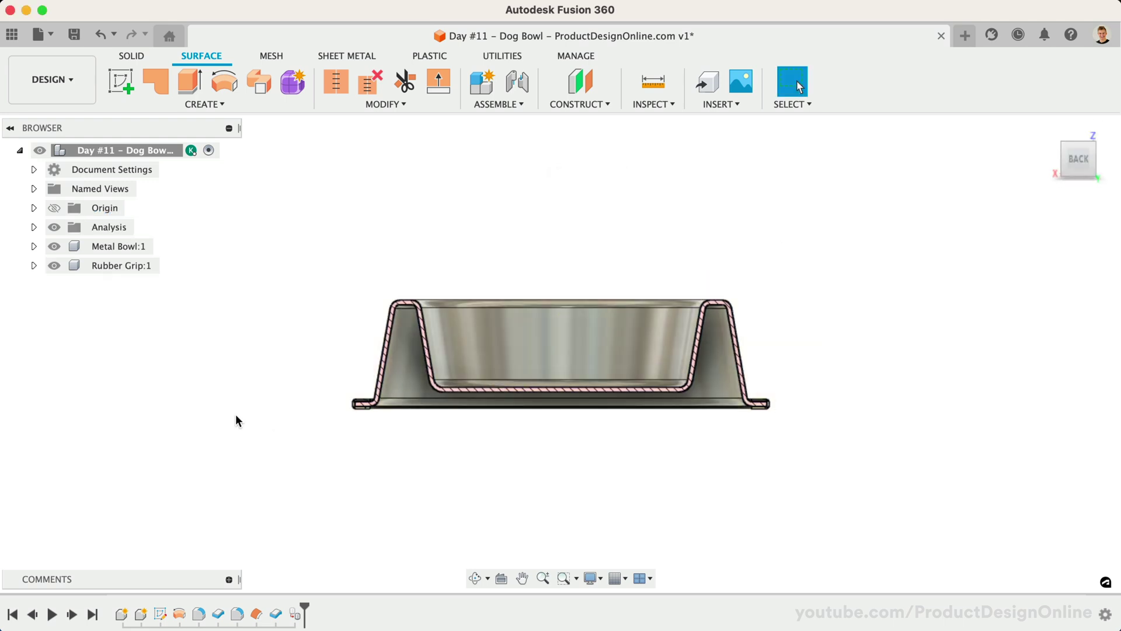
{"action": "scroll", "coordinate": [239, 419], "scroll_direction": "up", "scroll_amount": 5}
{"action": "scroll", "coordinate": [240, 419], "scroll_direction": "left", "scroll_amount": 5}
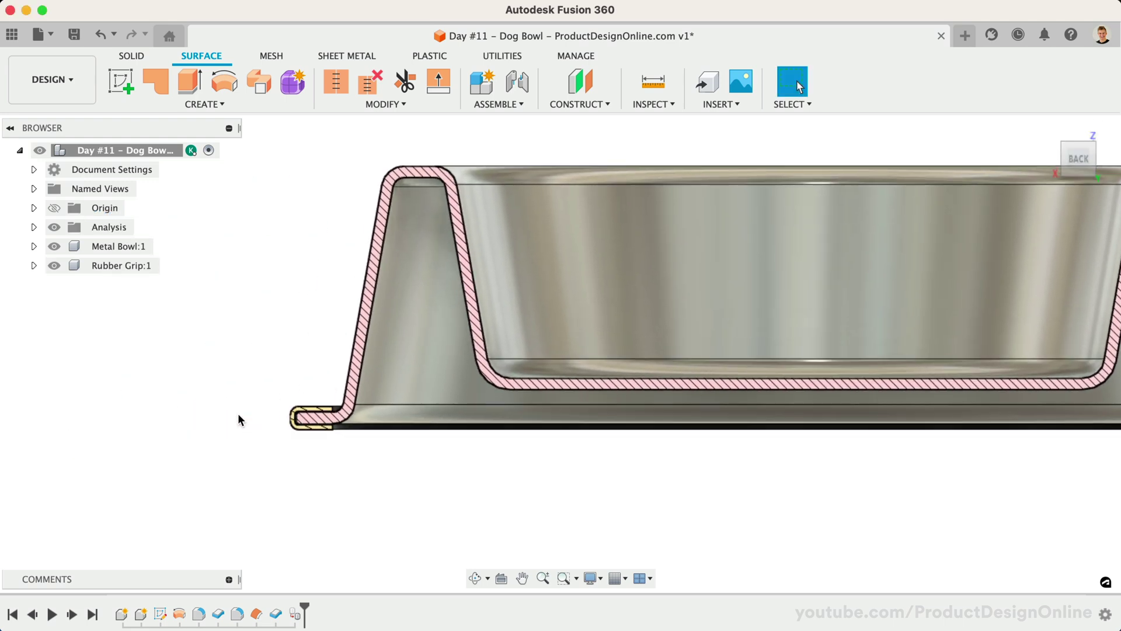
{"action": "scroll", "coordinate": [418, 416], "scroll_direction": "up", "scroll_amount": 8}
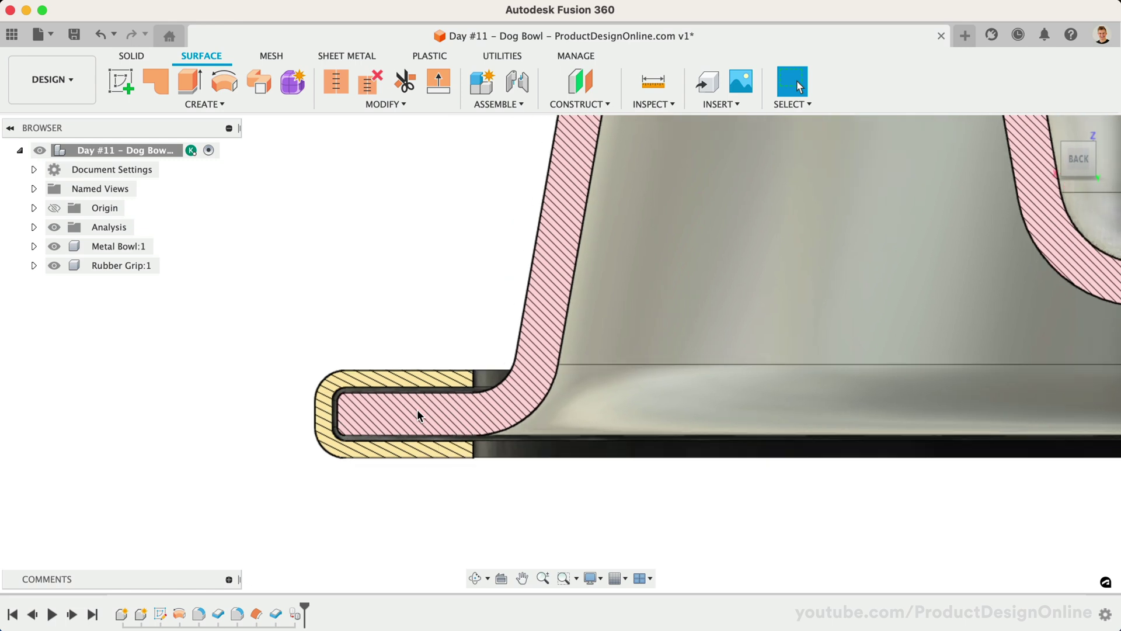
{"action": "scroll", "coordinate": [417, 416], "scroll_direction": "left", "scroll_amount": 5, "text": "shift"}
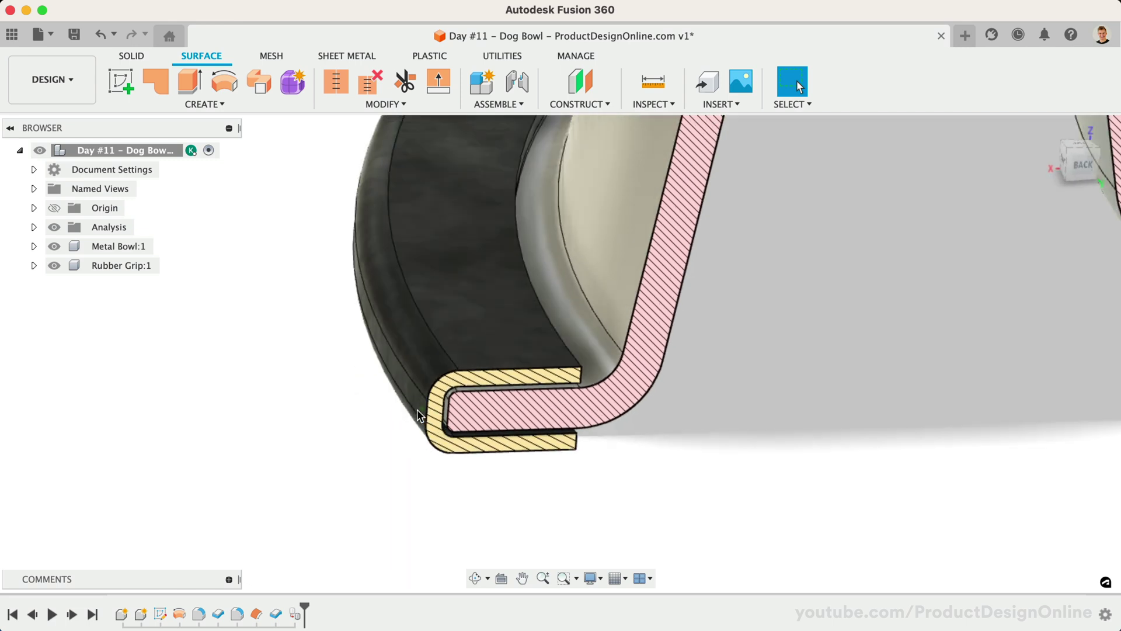
{"action": "scroll", "coordinate": [418, 416], "scroll_direction": "left", "scroll_amount": 8, "text": "shift"}
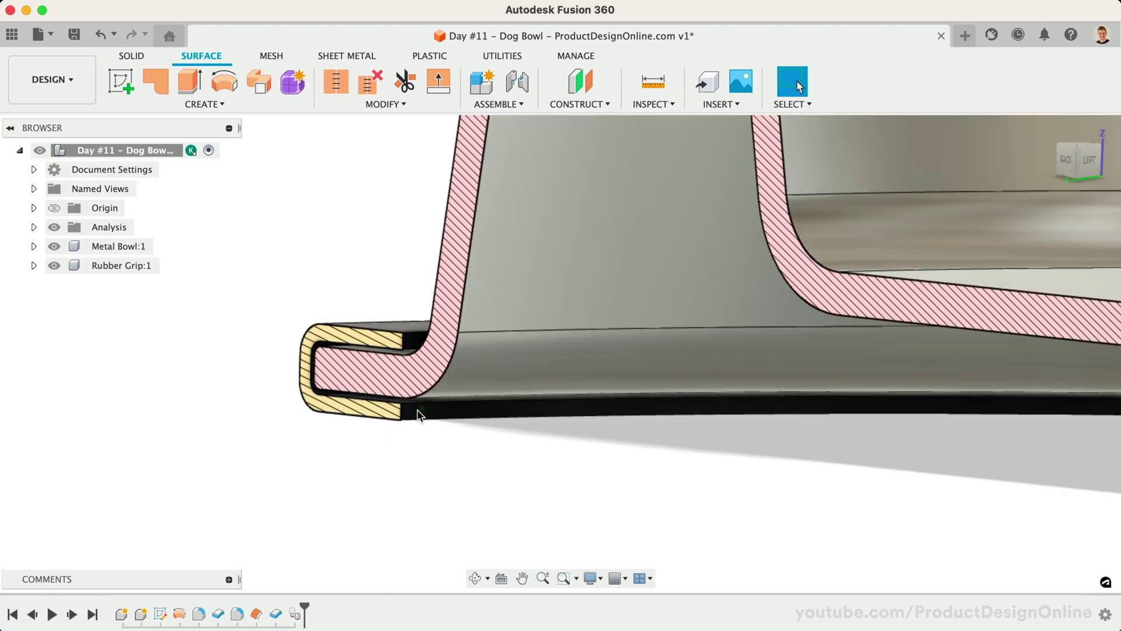
{"action": "scroll", "coordinate": [417, 416], "scroll_direction": "down", "scroll_amount": 10}
{"action": "scroll", "coordinate": [418, 416], "scroll_direction": "right", "scroll_amount": 5, "text": "shift"}
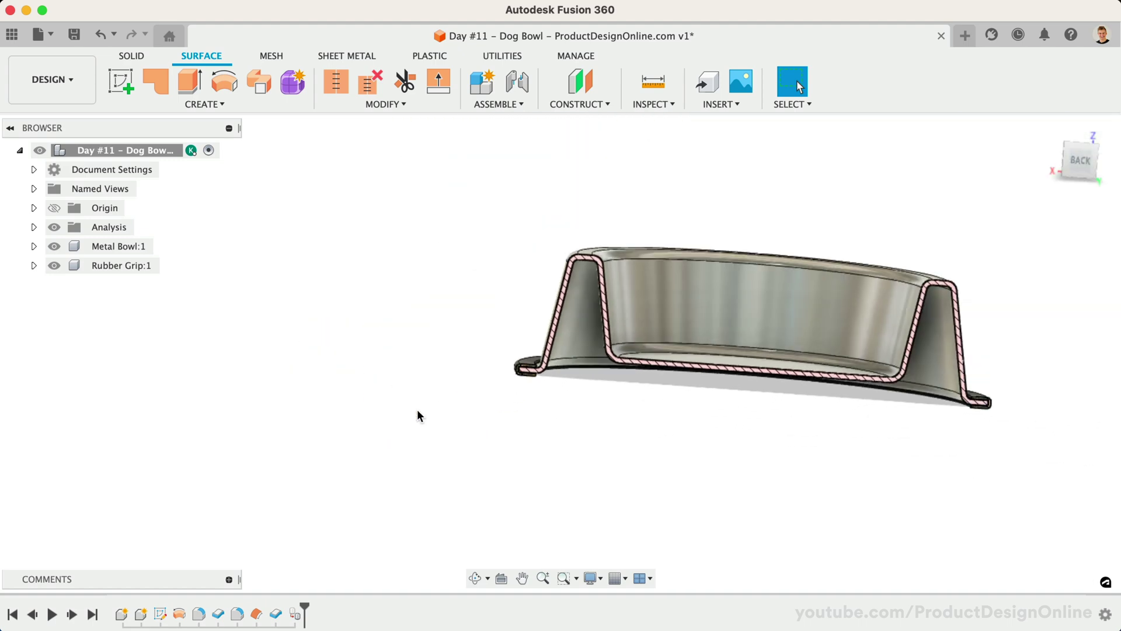
{"action": "scroll", "coordinate": [417, 416], "scroll_direction": "right", "scroll_amount": 2, "text": "shift"}
{"action": "scroll", "coordinate": [418, 416], "scroll_direction": "up", "scroll_amount": 10, "text": "shift"}
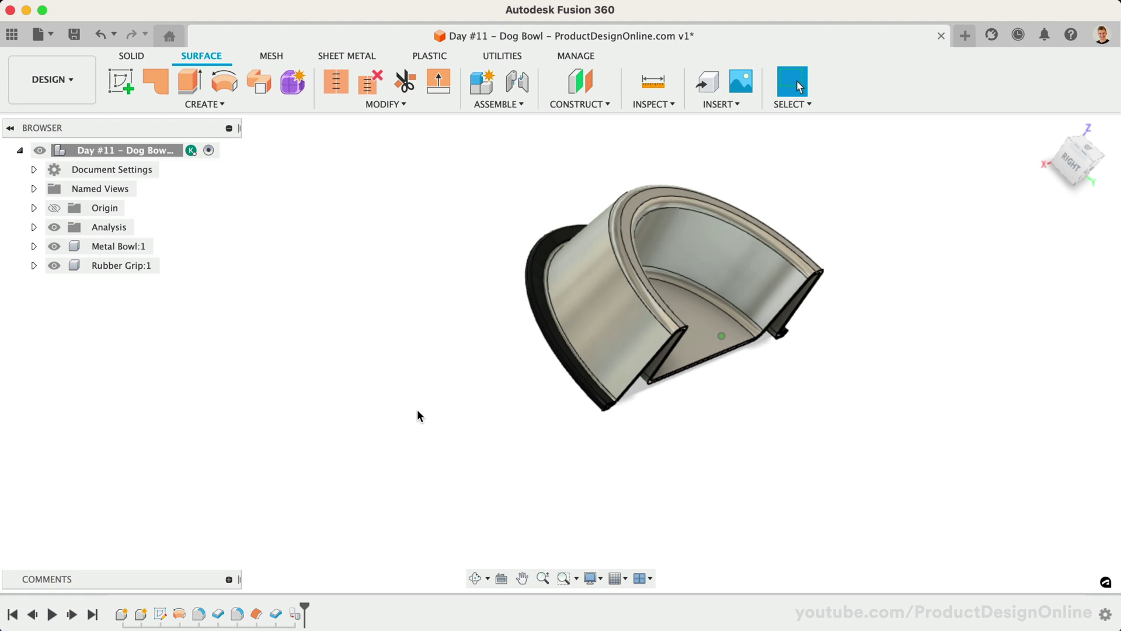
{"action": "scroll", "coordinate": [418, 416], "scroll_direction": "down", "scroll_amount": 2, "text": "shift"}
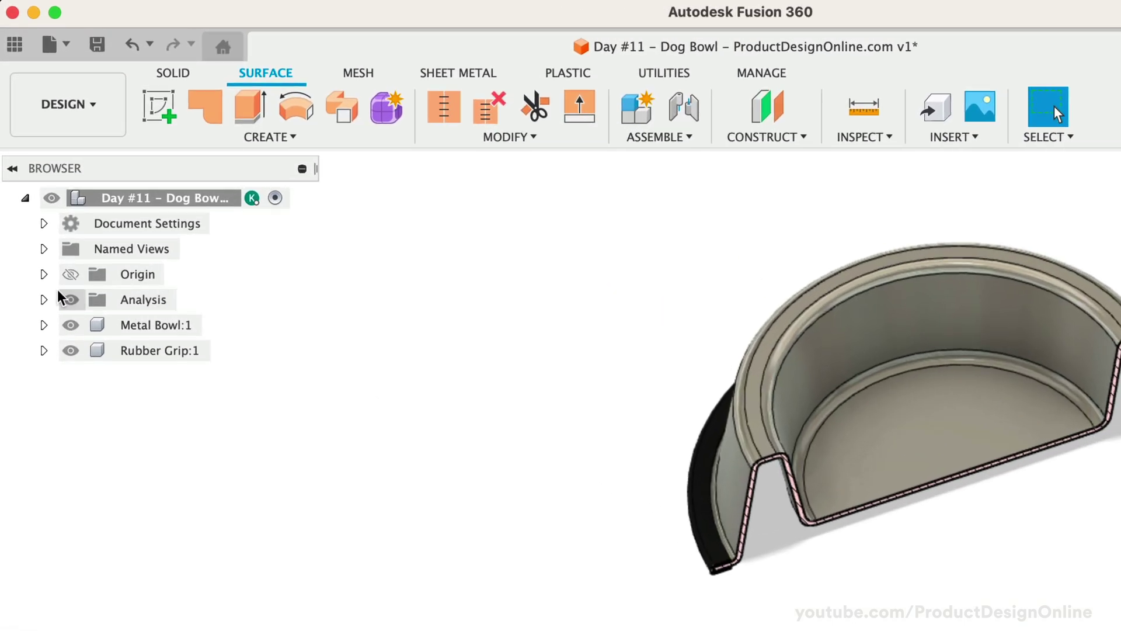
- Expand the Analysis folder, toggle Section1's visibility, and start renaming Section1
{"action": "left_click", "coordinate": [44, 300]}
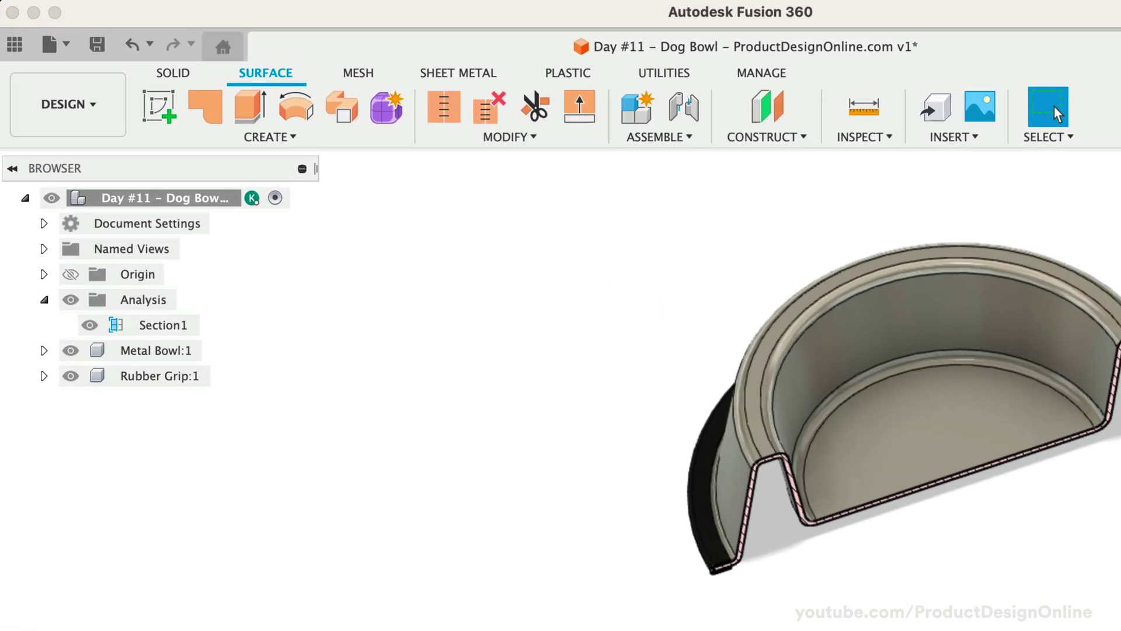
{"action": "left_click", "coordinate": [89, 325]}
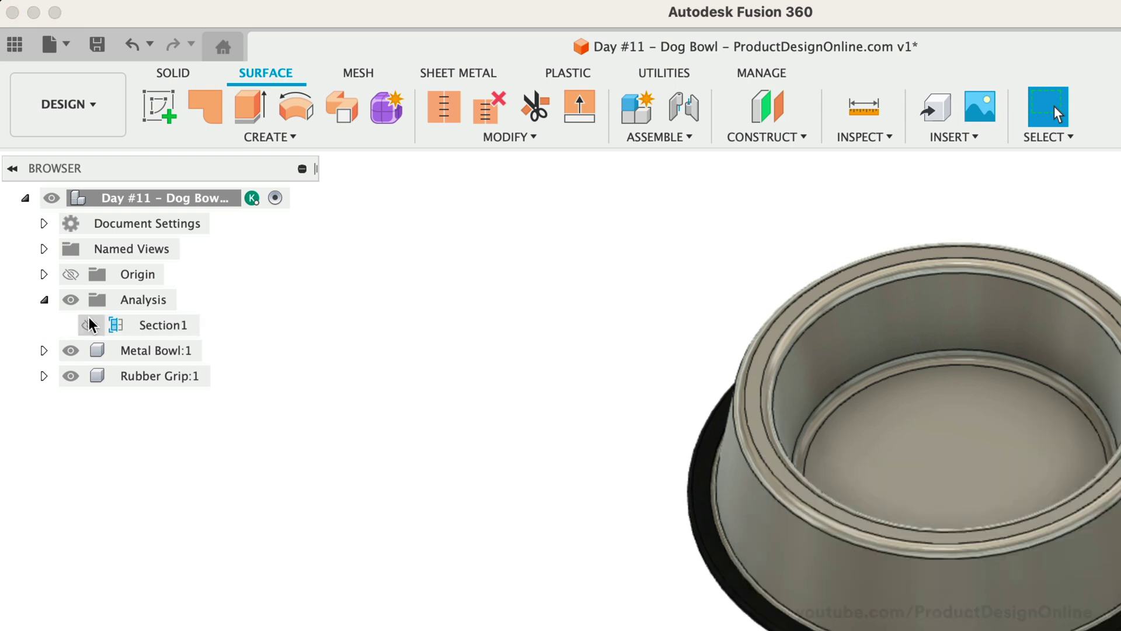
{"action": "left_click", "coordinate": [91, 325]}
{"action": "left_click", "coordinate": [91, 324]}
{"action": "left_click", "coordinate": [91, 325]}
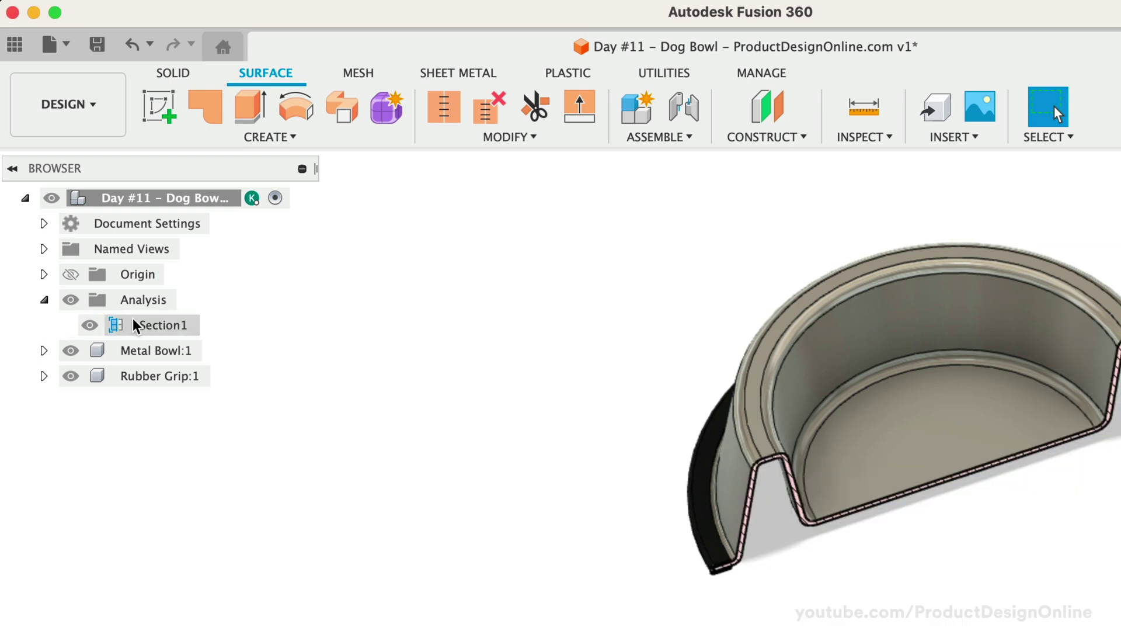
{"action": "right_click", "coordinate": [136, 324]}
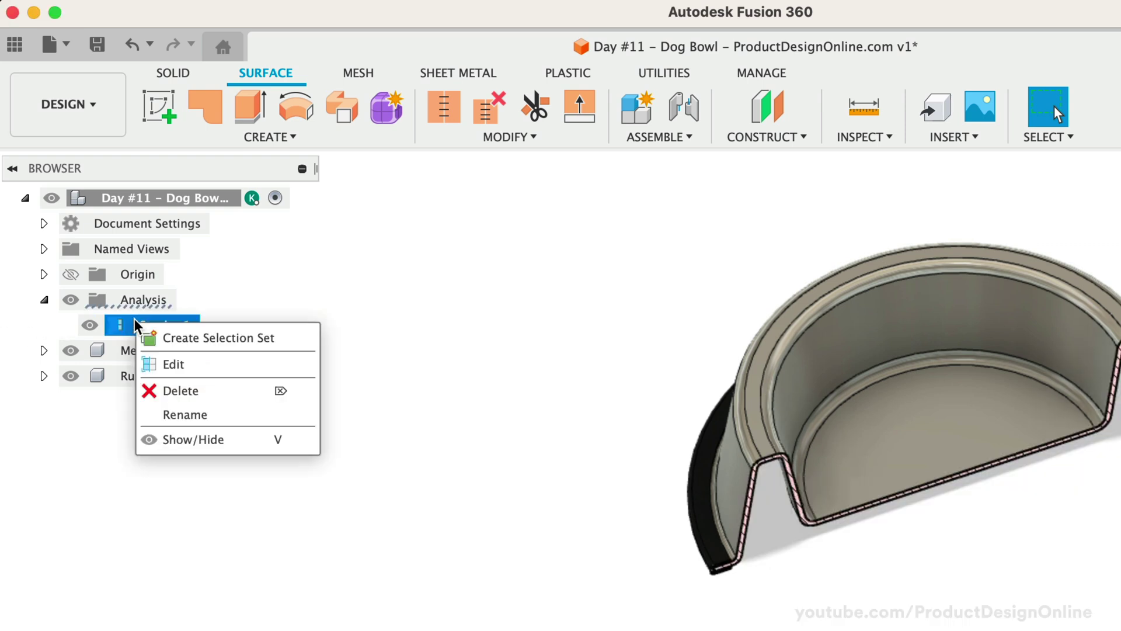
{"action": "left_click", "coordinate": [189, 414]}
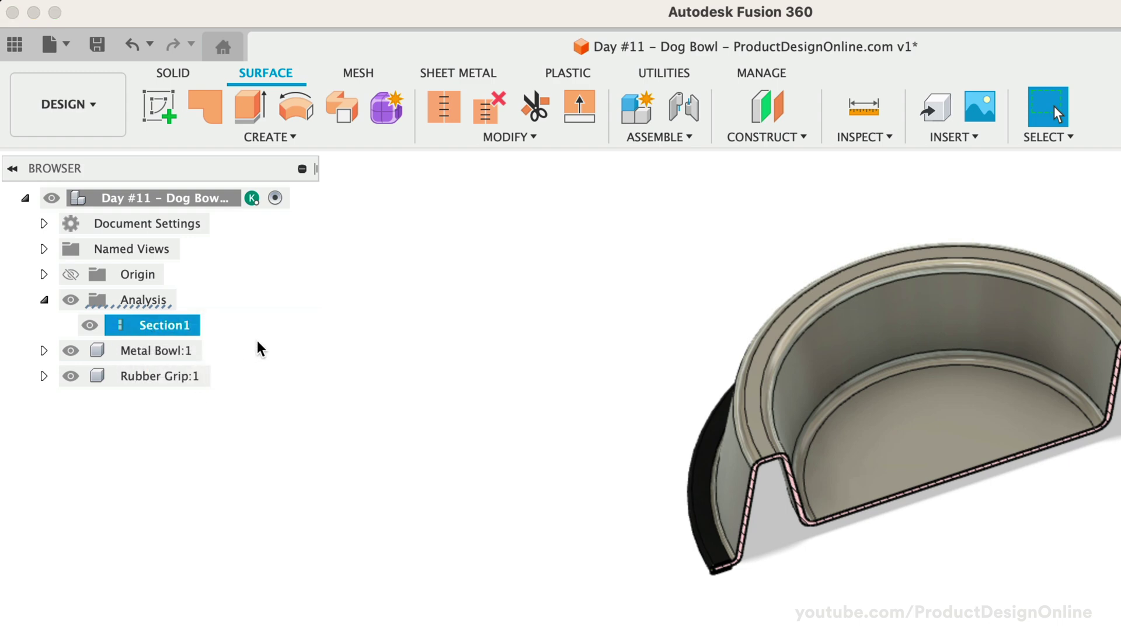